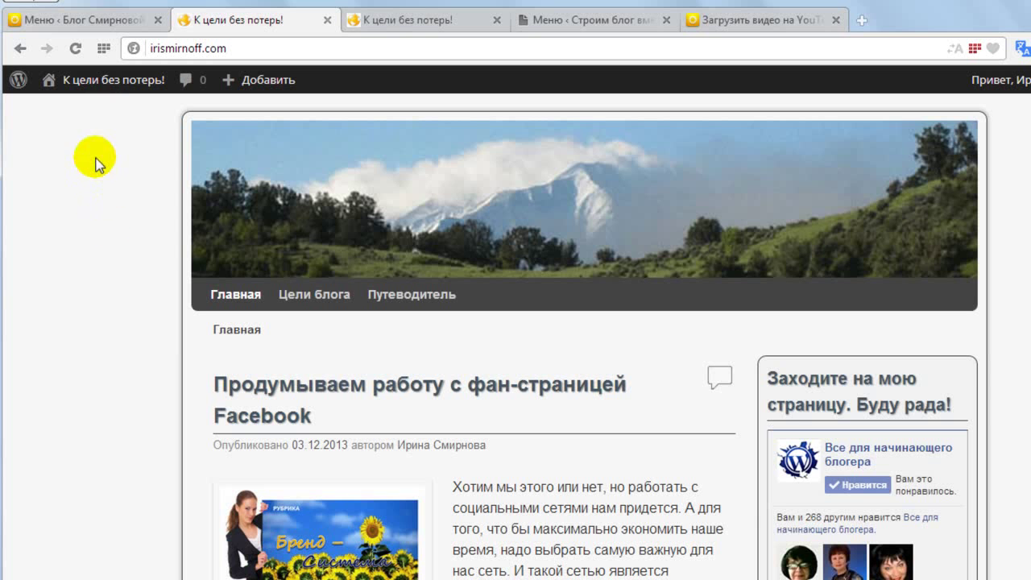
Go to the blog's admin console and open the page for managing its menus
{"action": "mouse_move", "coordinate": [109, 87]}
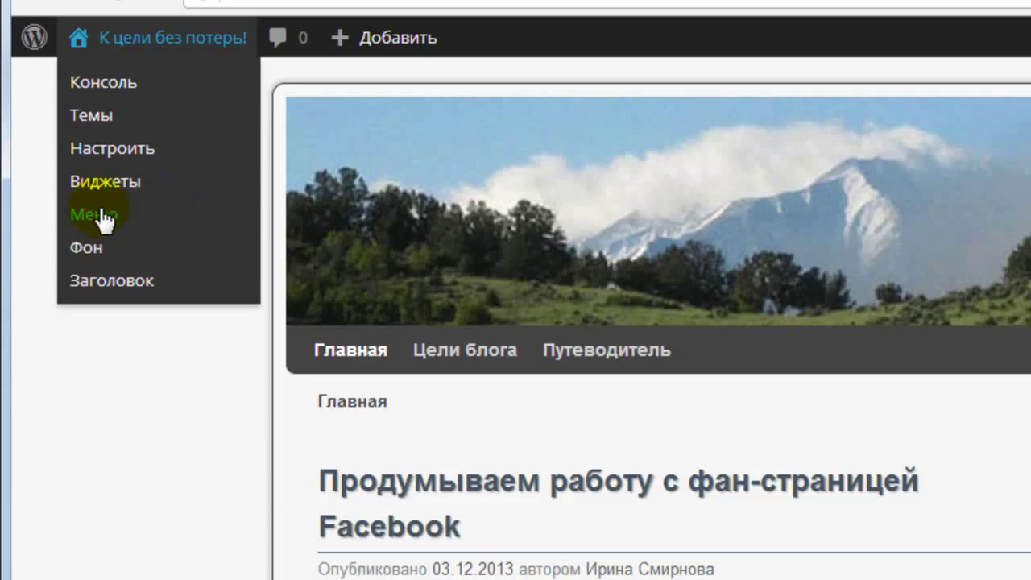
{"action": "left_click", "coordinate": [278, 482]}
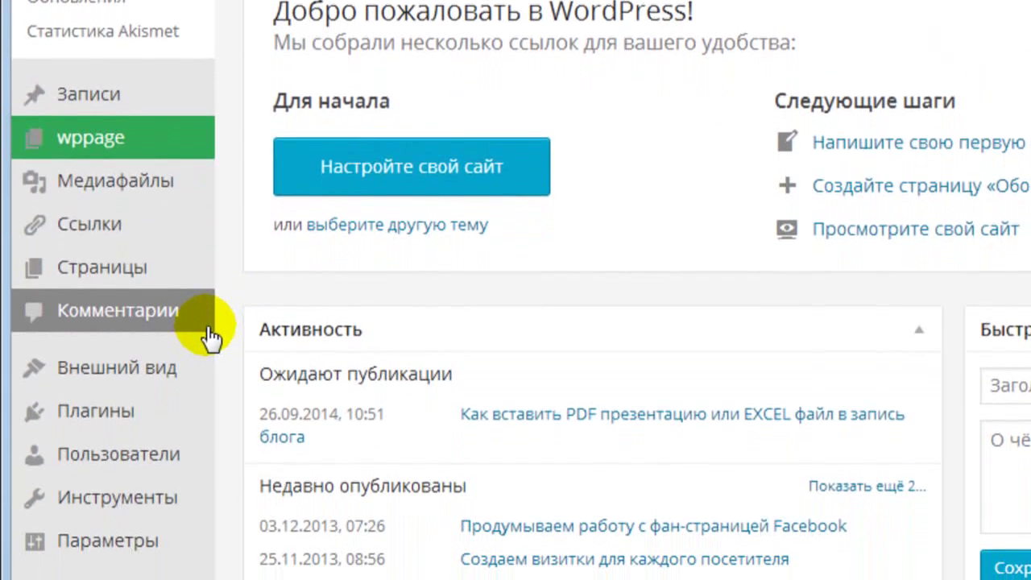
{"action": "mouse_move", "coordinate": [171, 415]}
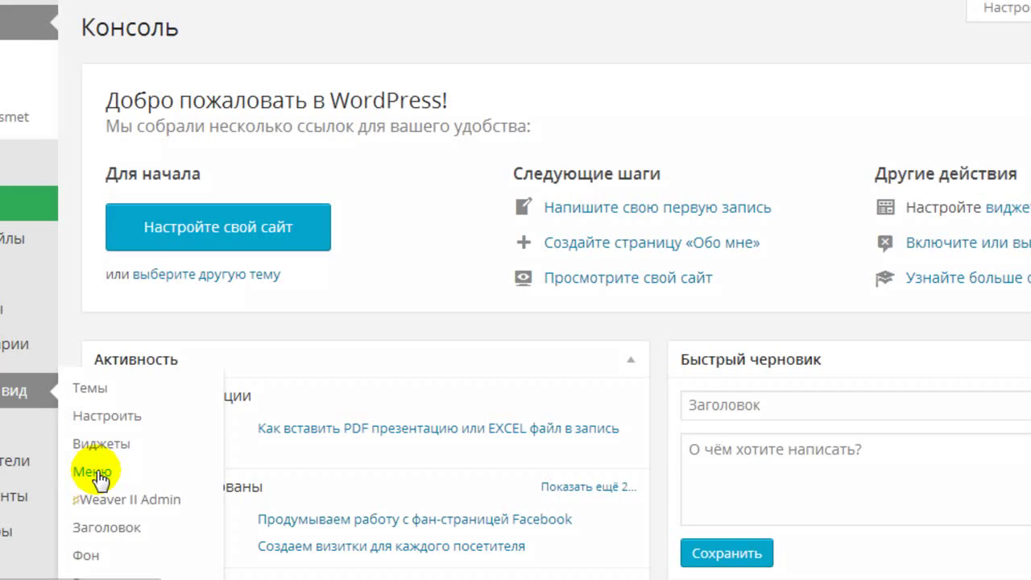
{"action": "left_click", "coordinate": [241, 459]}
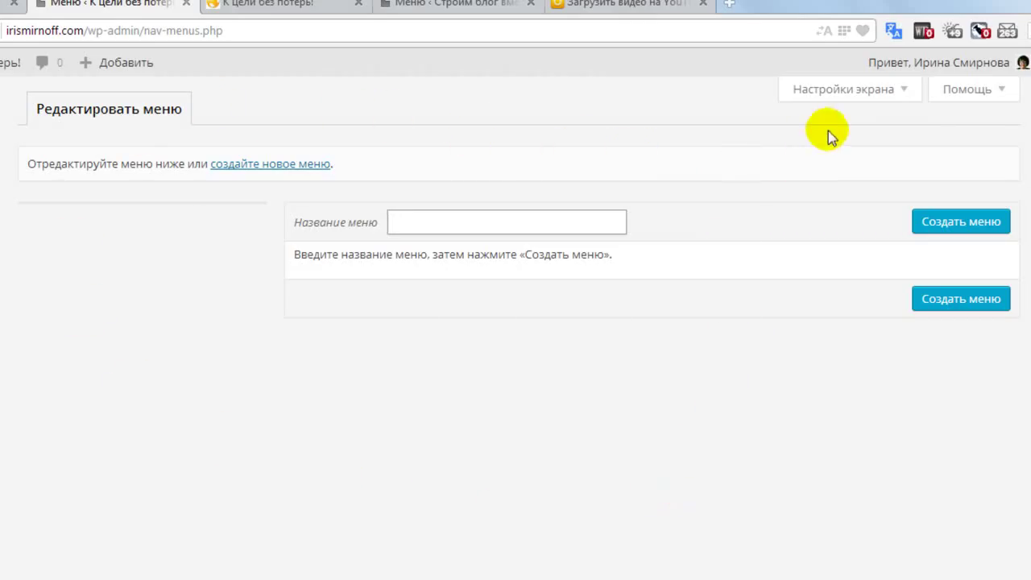
Read the menu page's help sections on overview, menu management and menu editing, and close the help
{"action": "left_click", "coordinate": [1002, 91]}
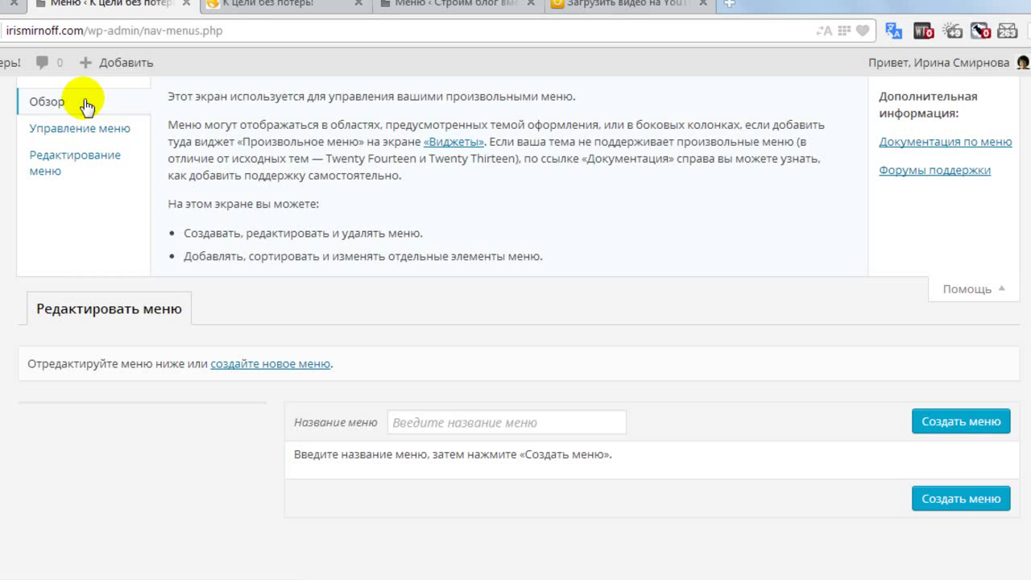
{"action": "left_click", "coordinate": [95, 131]}
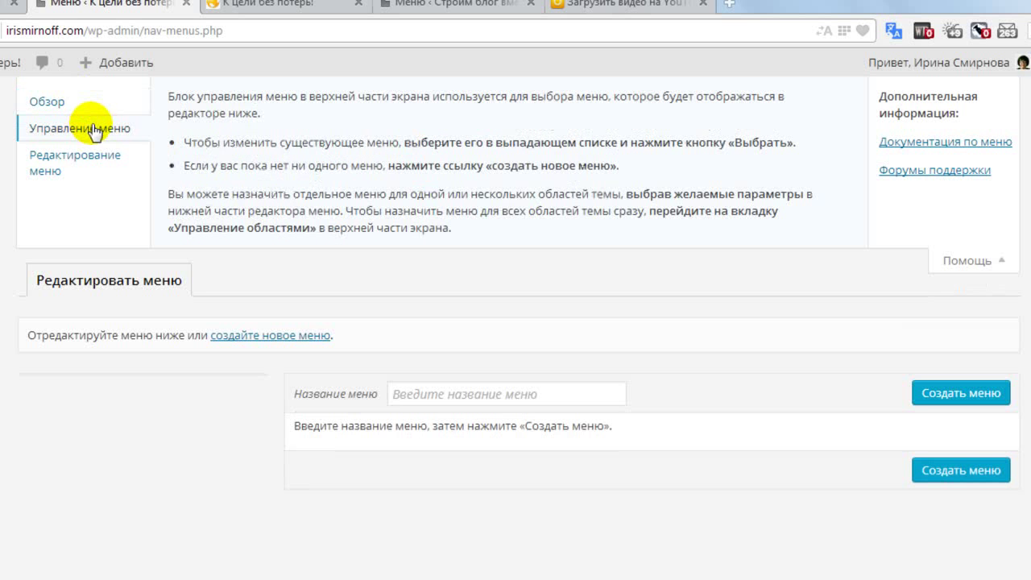
{"action": "left_click", "coordinate": [86, 160]}
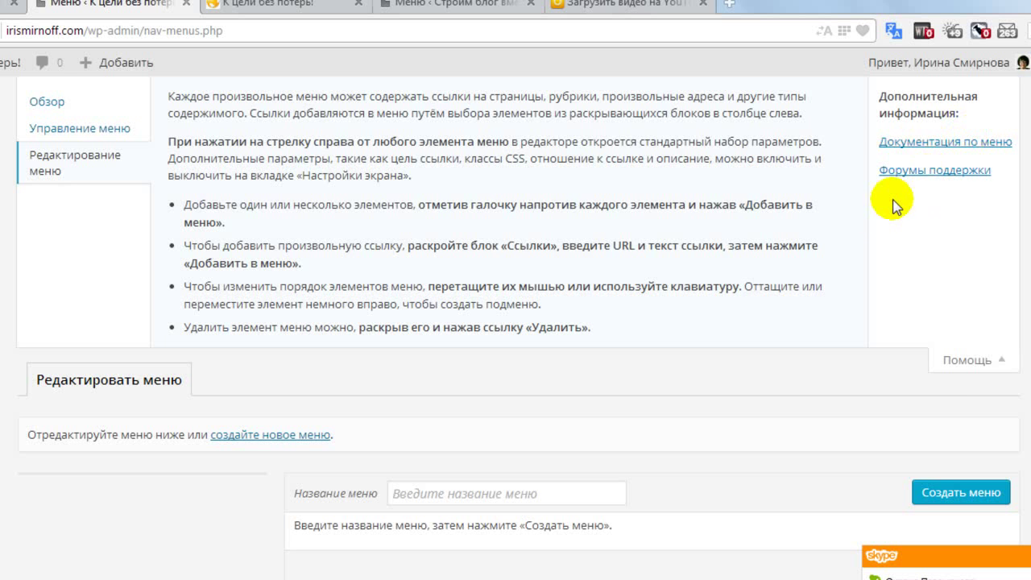
{"action": "left_click", "coordinate": [1006, 362]}
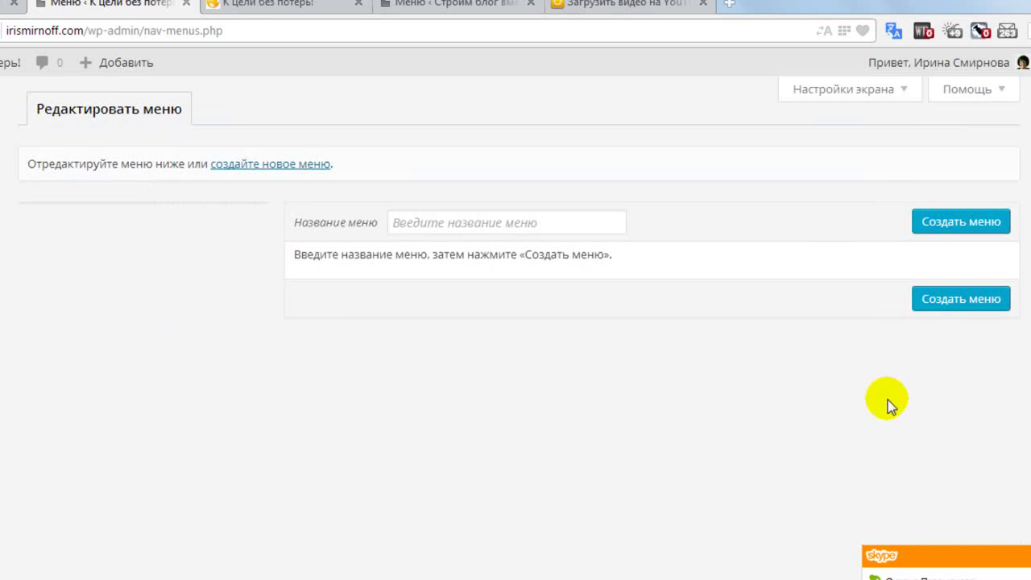
Show the wppage, Ссылки, Рубрики and Страницы boxes and the Цель ссылки property on the menu screen
{"action": "left_click", "coordinate": [905, 94]}
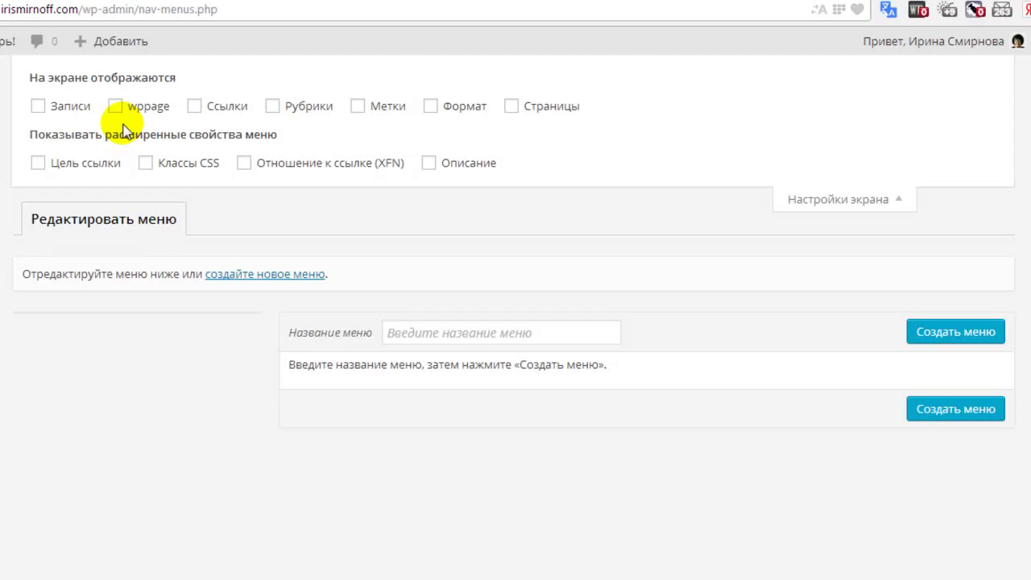
{"action": "left_click", "coordinate": [116, 106]}
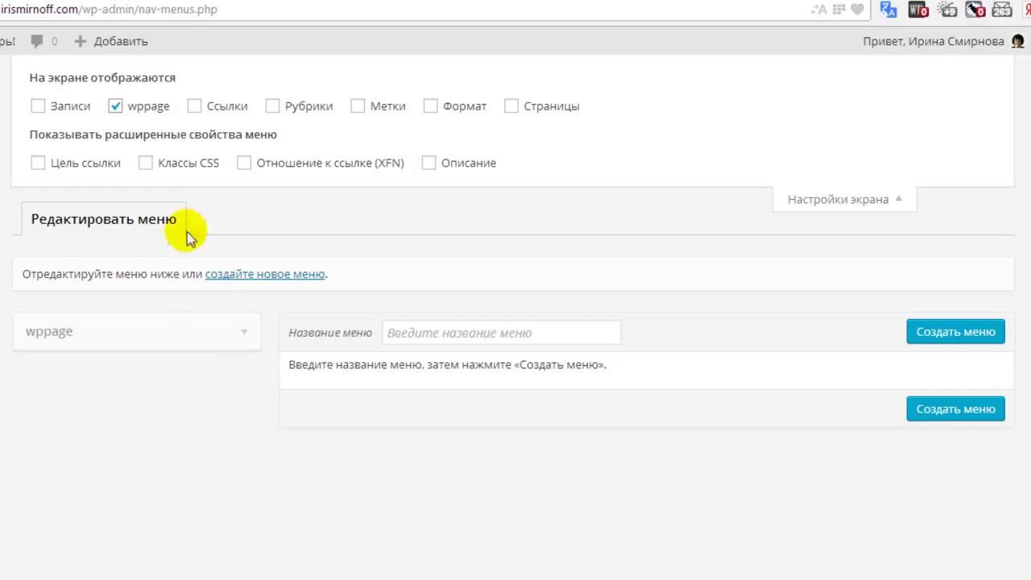
{"action": "left_click", "coordinate": [197, 108]}
{"action": "left_click", "coordinate": [273, 108]}
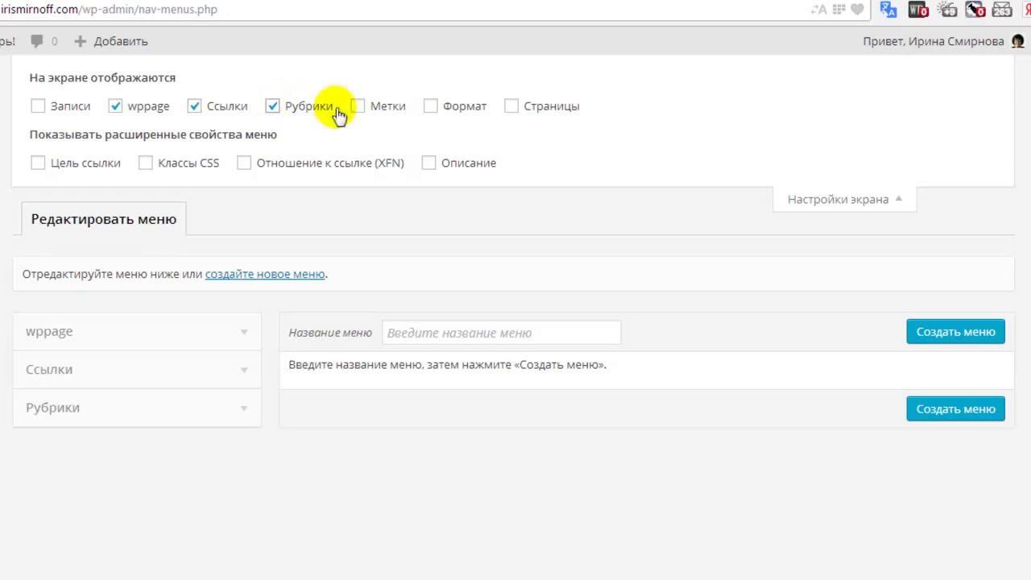
{"action": "left_click", "coordinate": [512, 107]}
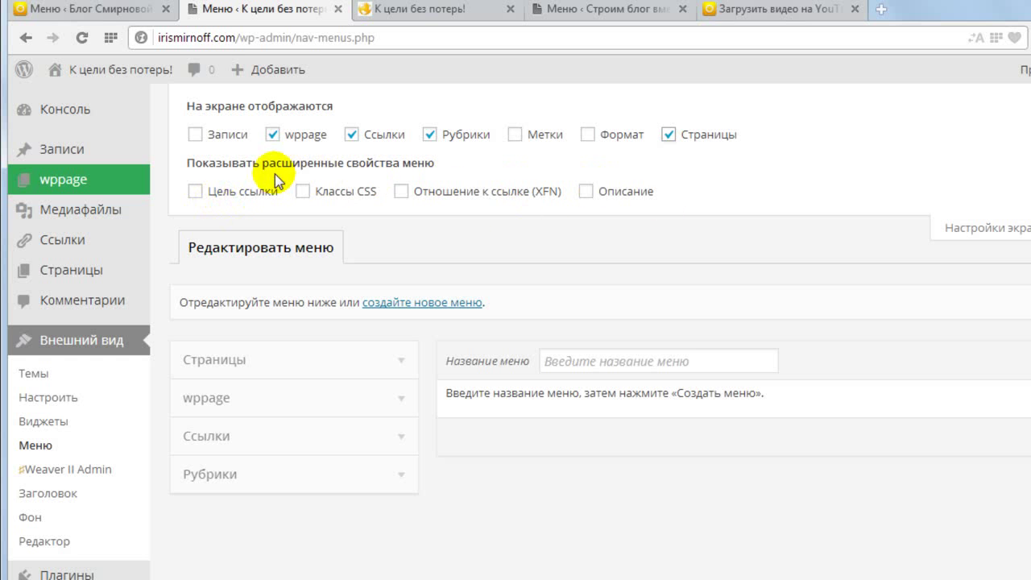
{"action": "left_click", "coordinate": [196, 191]}
{"action": "left_click", "coordinate": [974, 227]}
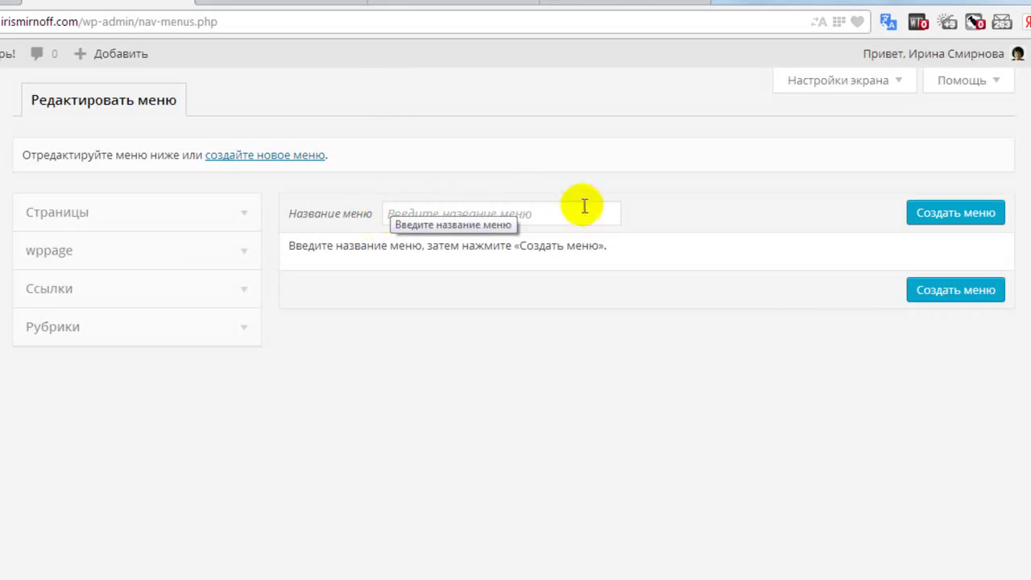
Create a new menu named WPPage
{"action": "left_click", "coordinate": [386, 214]}
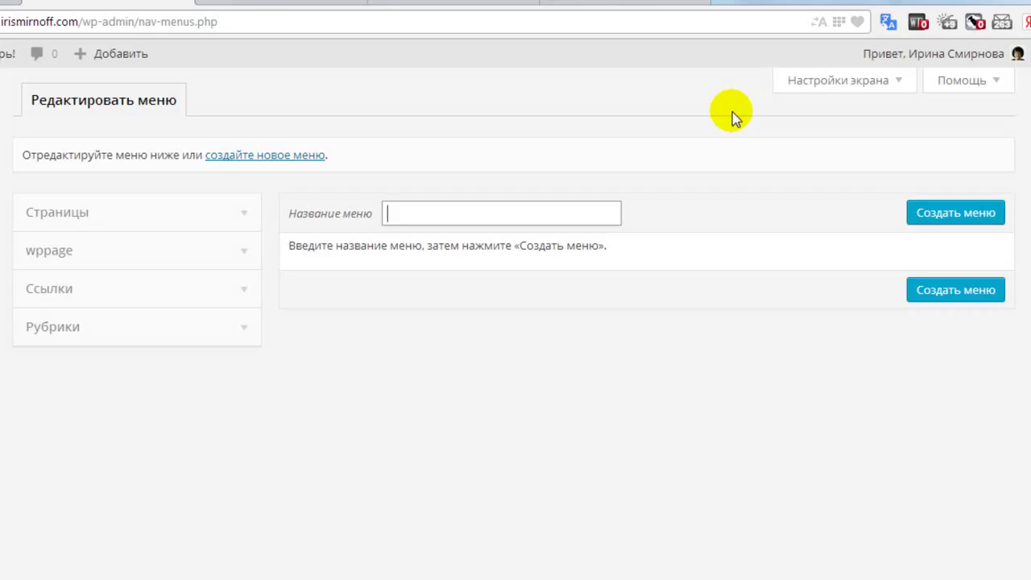
{"action": "type", "text": "wp"}
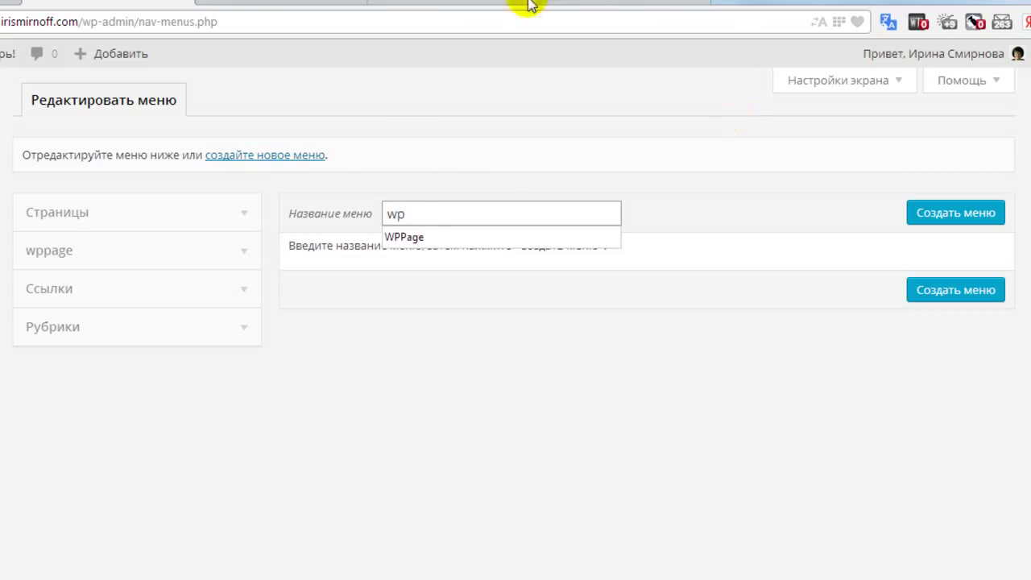
{"action": "left_click", "coordinate": [413, 238]}
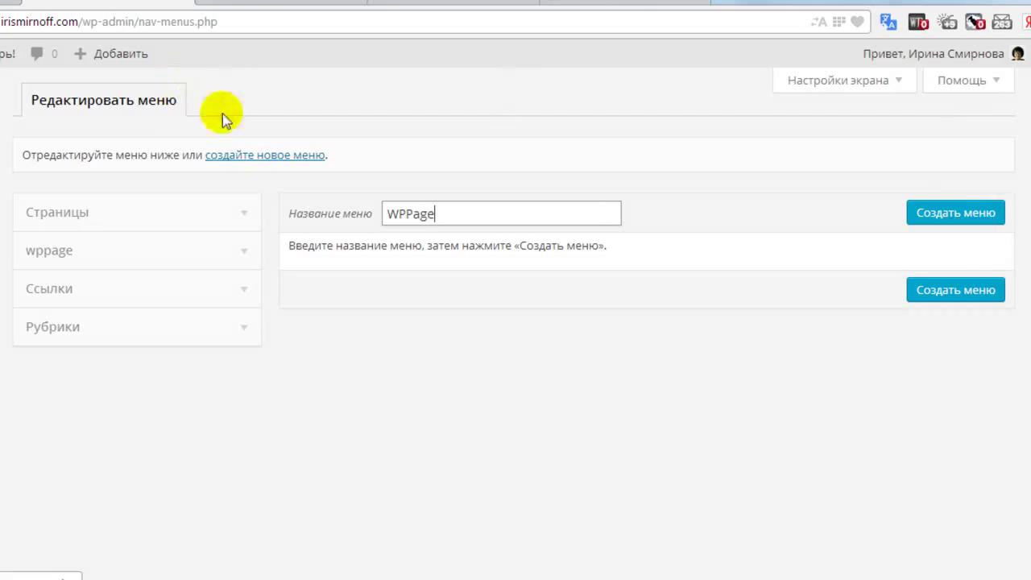
{"action": "left_click", "coordinate": [956, 214]}
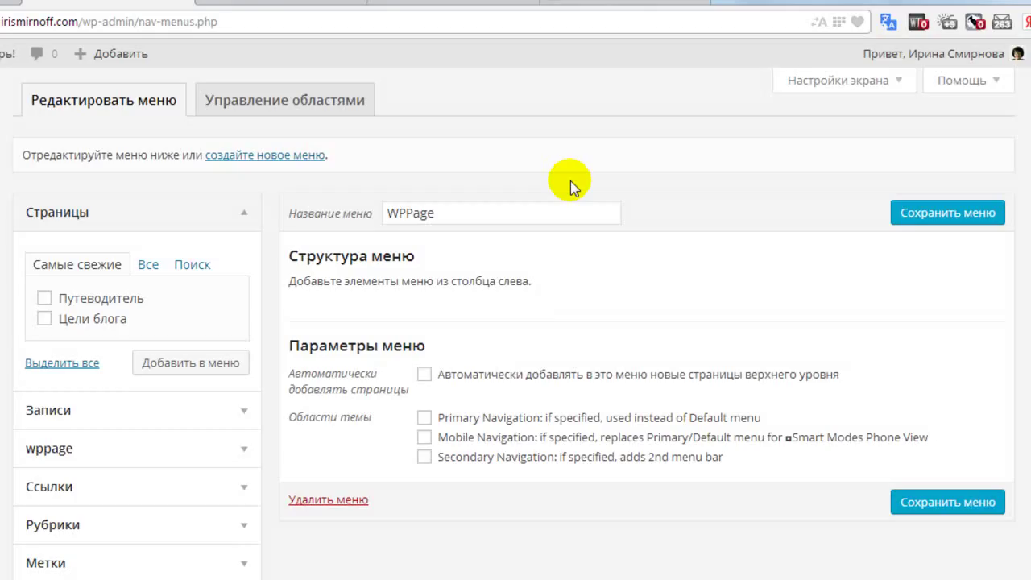
Compare the theme's menu locations with those of the altacademic.ru blog, and return to editing the WPPage menu
{"action": "left_click", "coordinate": [271, 107]}
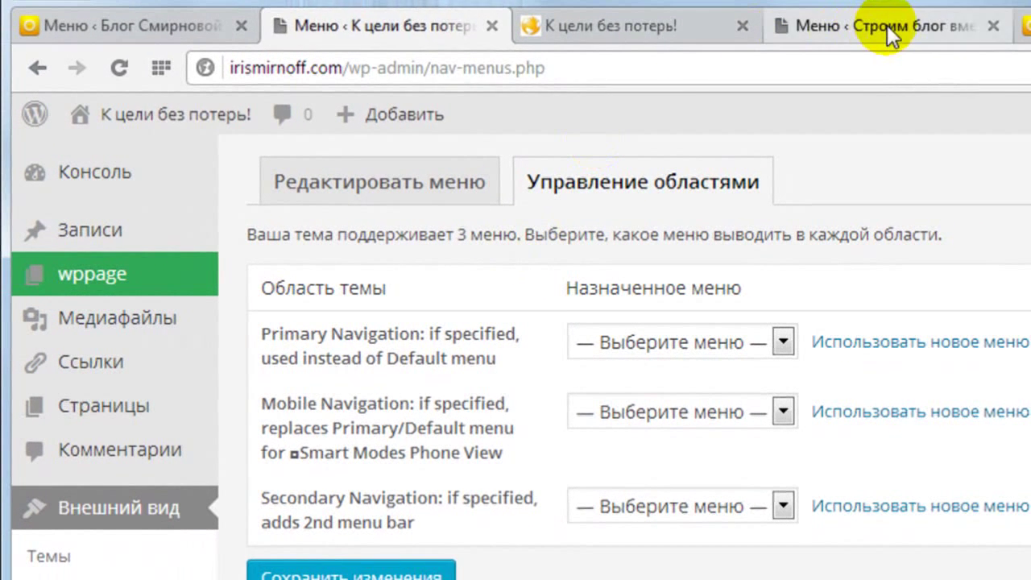
{"action": "left_click", "coordinate": [916, 11]}
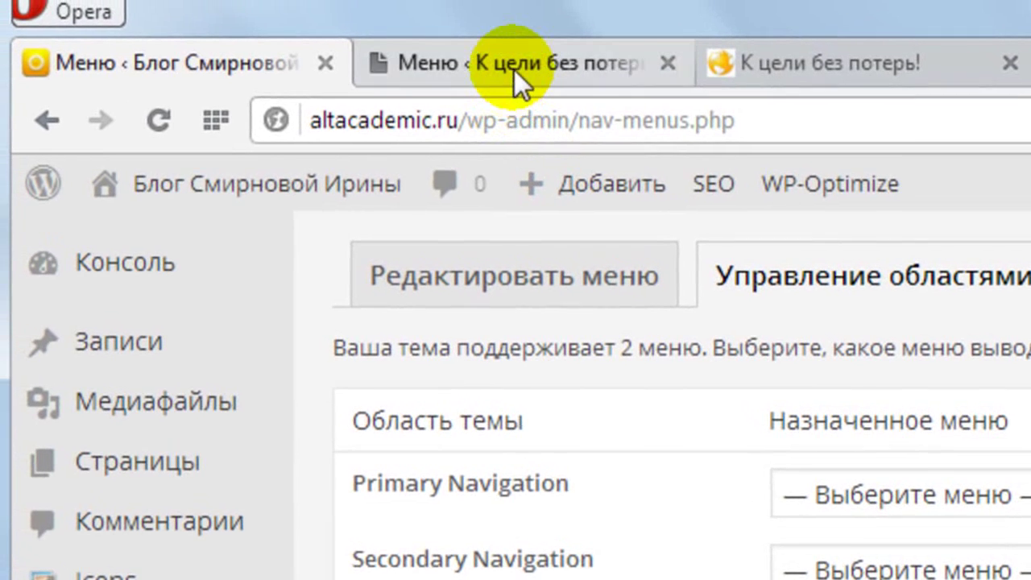
{"action": "left_click", "coordinate": [485, 47]}
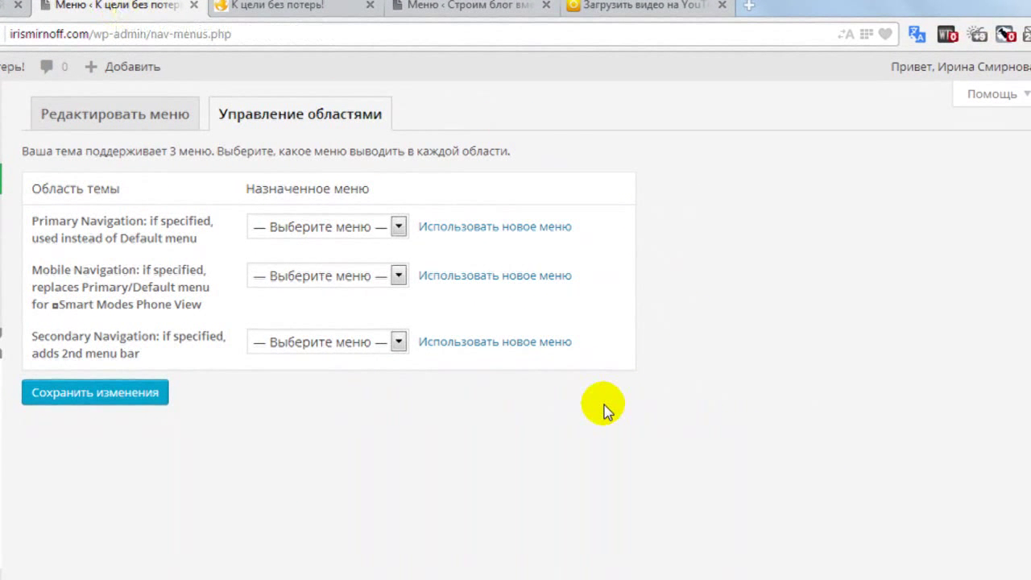
{"action": "left_click", "coordinate": [96, 120]}
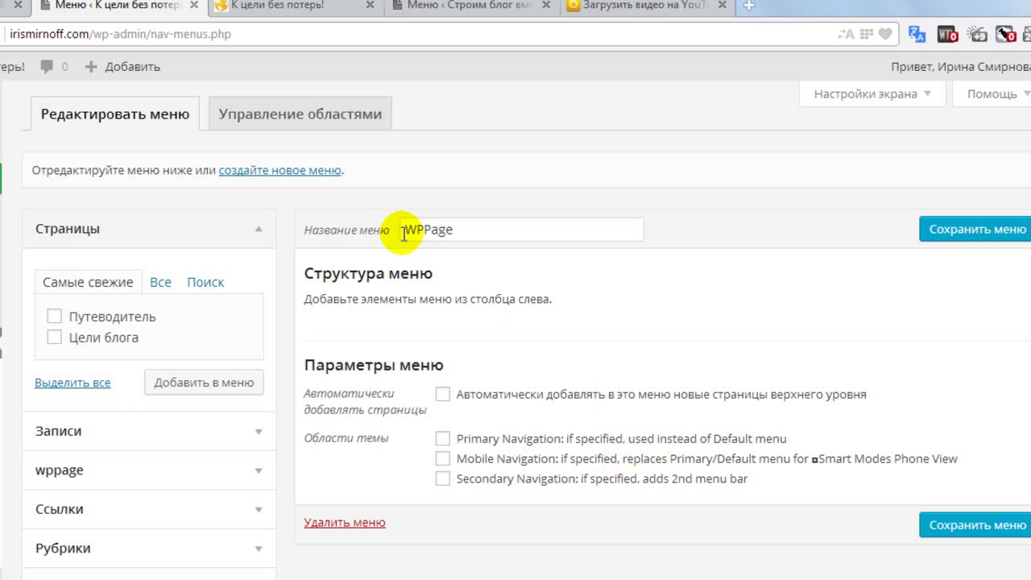
Look over the published blog's home page, including its navigation bar, posts and sidebar
{"action": "left_click", "coordinate": [272, 9]}
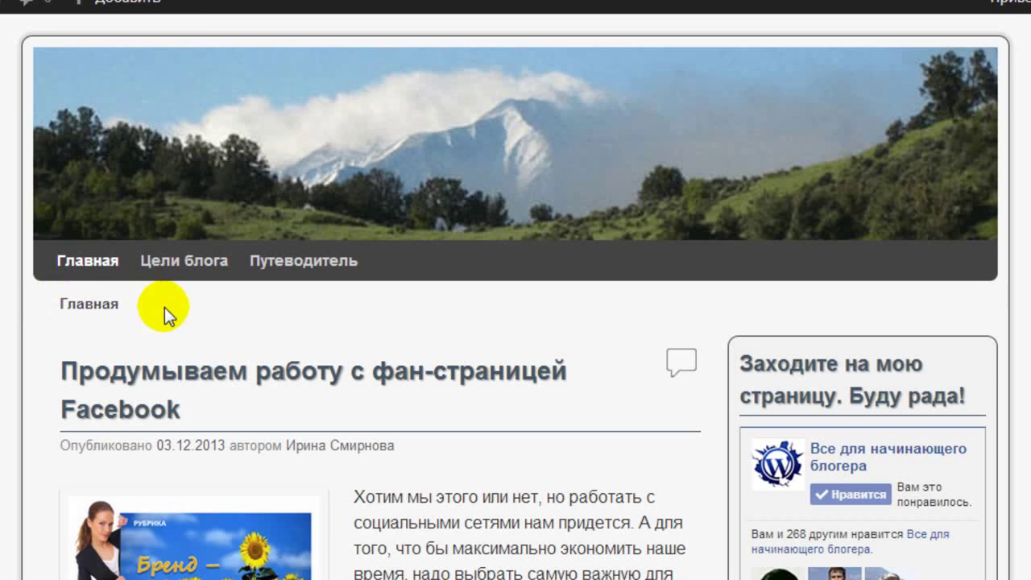
{"action": "scroll", "coordinate": [516, 322], "scroll_direction": "down", "scroll_amount": 10}
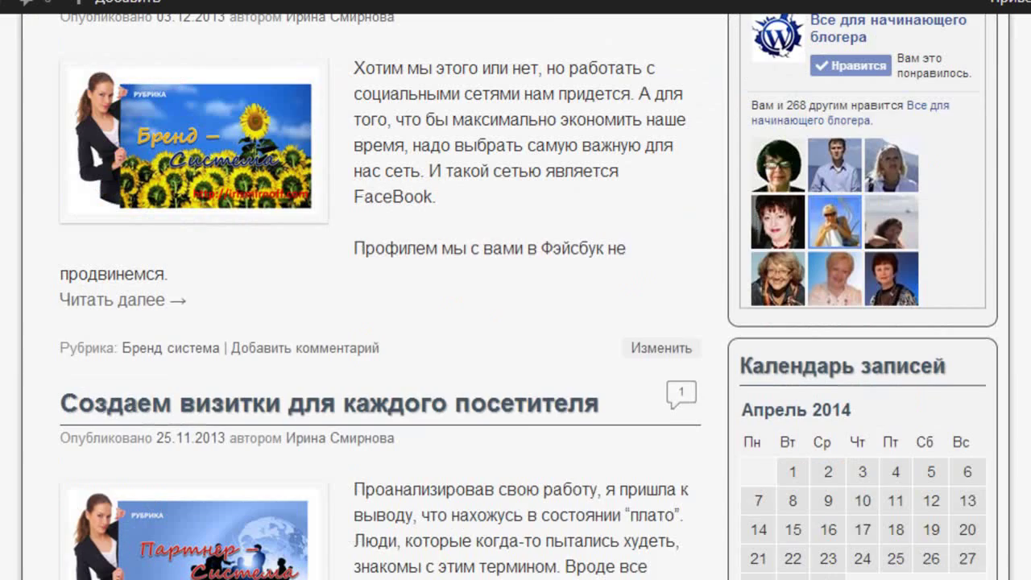
{"action": "scroll", "coordinate": [515, 322], "scroll_direction": "down", "scroll_amount": 5}
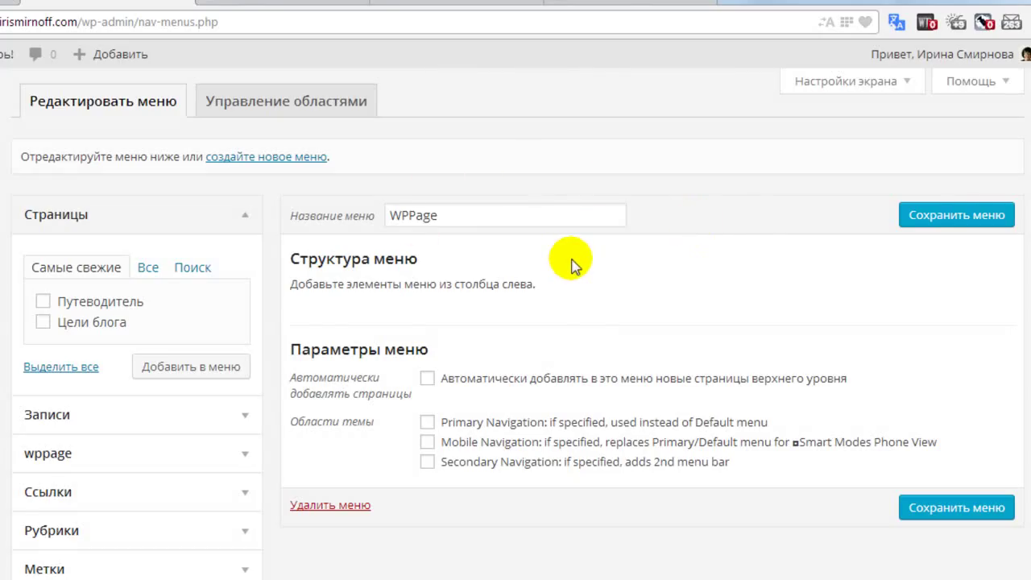
Add the wppage pages Оптимизация-2 and Школа-2 to the WPPage menu
{"action": "scroll", "coordinate": [574, 266], "scroll_direction": "down", "scroll_amount": 1}
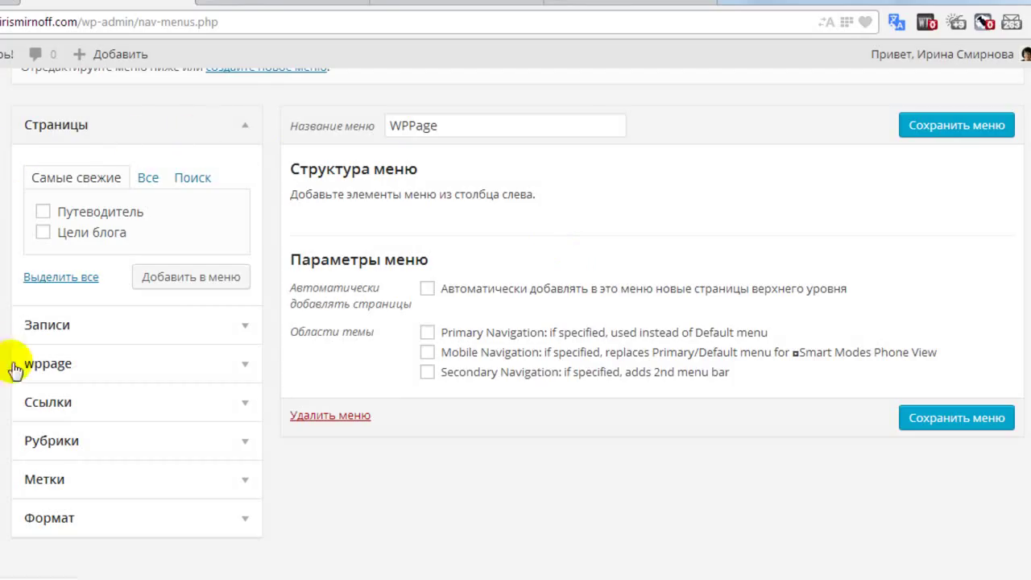
{"action": "left_click", "coordinate": [248, 367]}
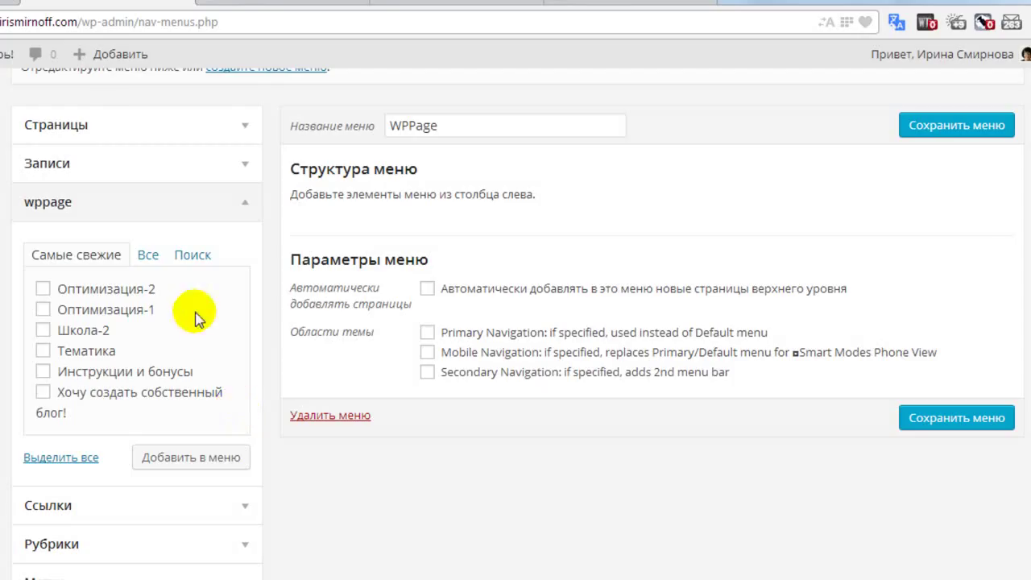
{"action": "left_click", "coordinate": [43, 291]}
{"action": "left_click", "coordinate": [44, 331]}
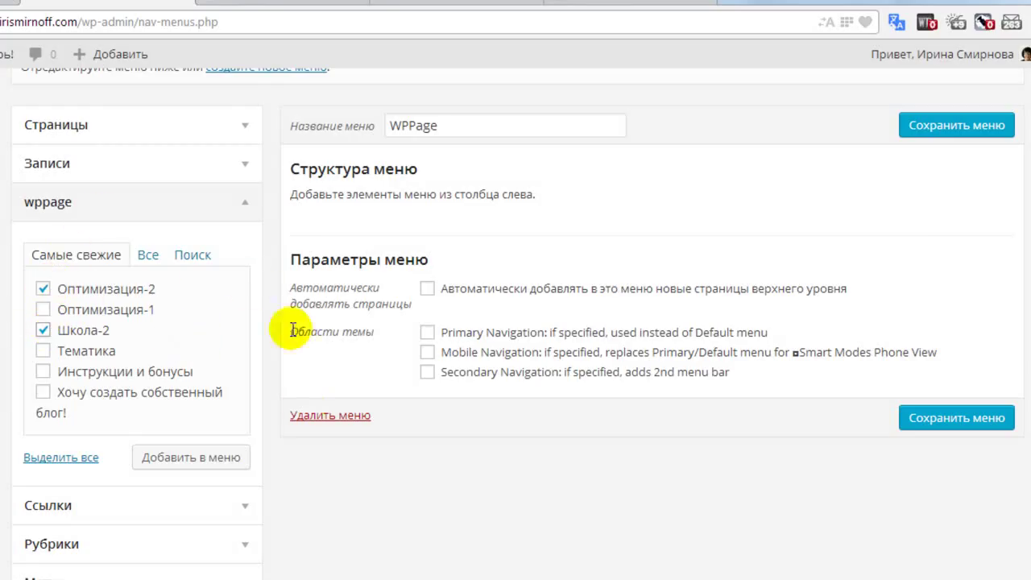
{"action": "left_click", "coordinate": [187, 459]}
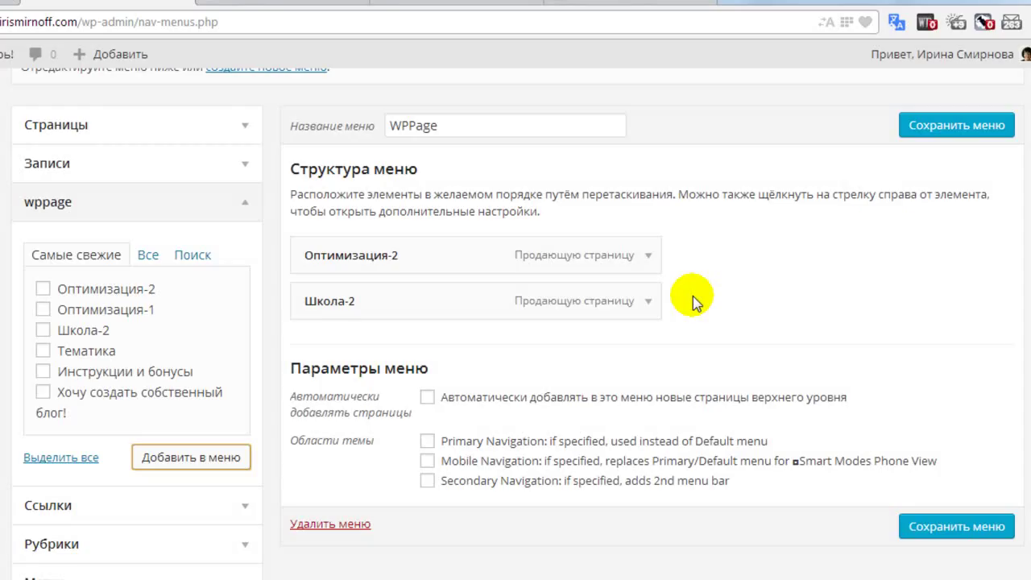
Change the link text of the Оптимизация-2 menu item to Курс "Школа Начинающего блогера"
{"action": "left_click", "coordinate": [650, 256]}
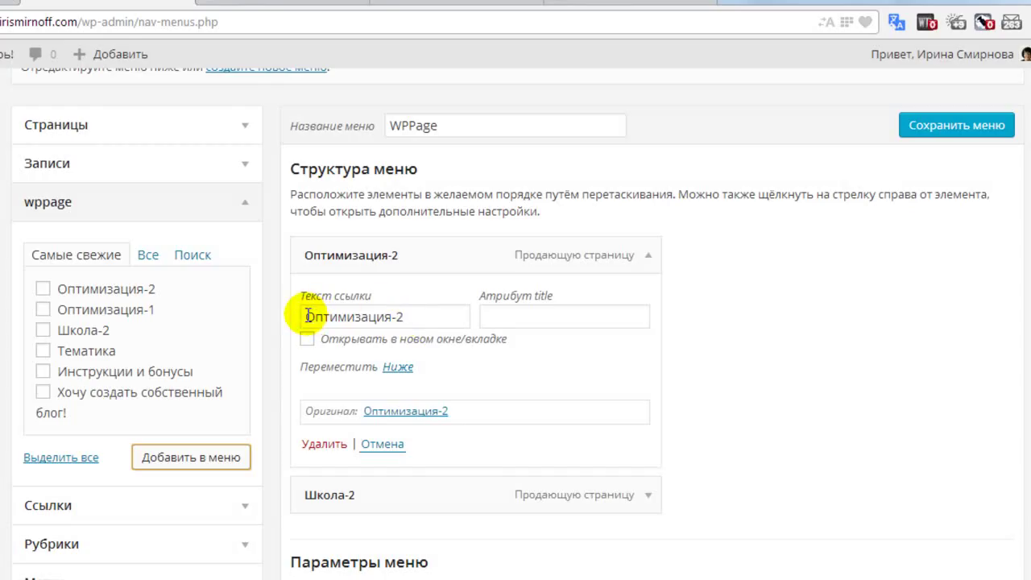
{"action": "left_click_drag", "start_coordinate": [307, 317], "coordinate": [408, 317]}
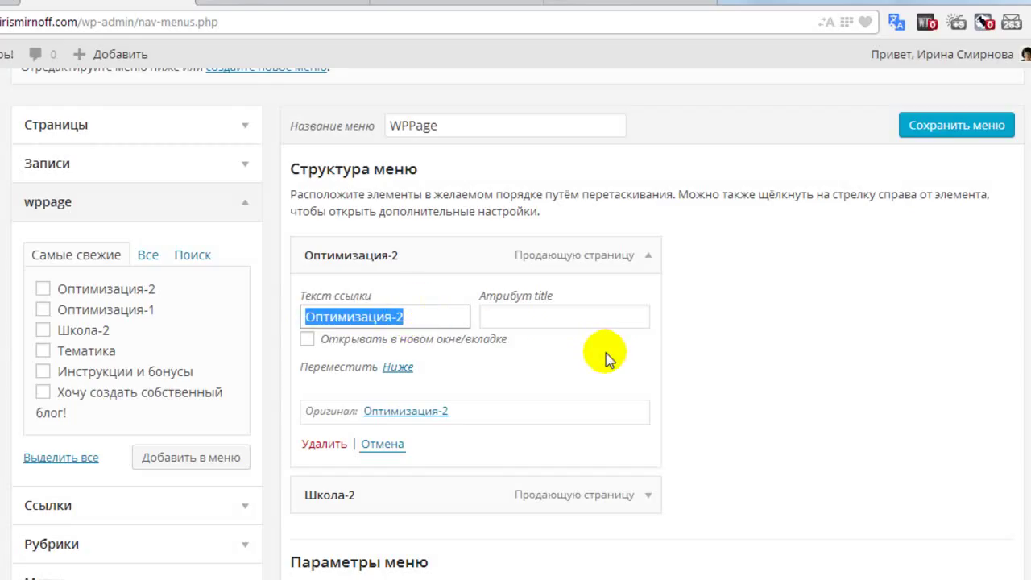
{"action": "type", "text": "Rehc"}
{"action": "key", "text": "BackSpace"}
{"action": "key", "text": "BackSpace"}
{"action": "key", "text": "BackSpace"}
{"action": "key", "text": "BackSpace"}
{"action": "type", "text": "Курс"}
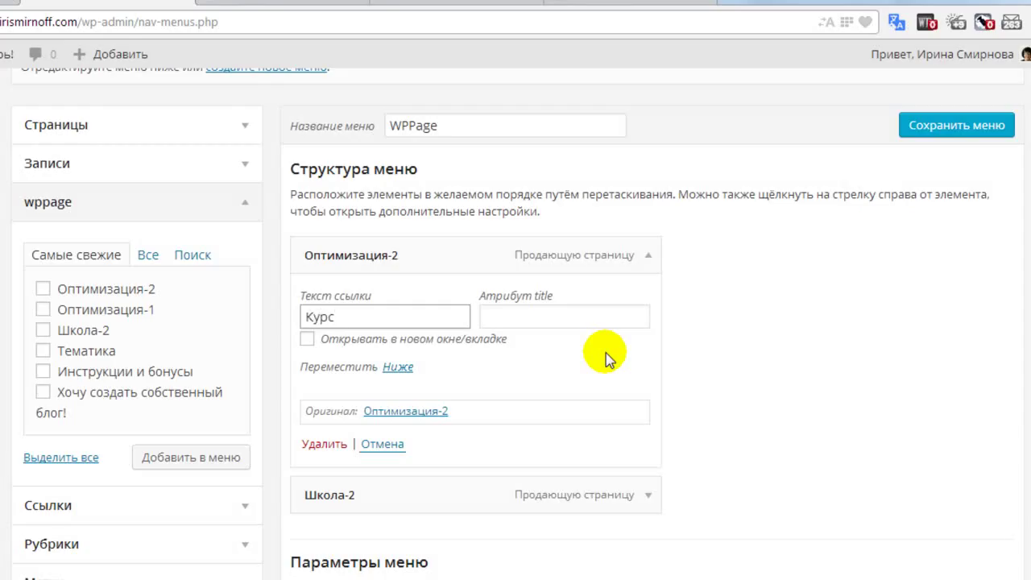
{"action": "type", "text": " \"Школа Начинающег"}
{"action": "type", "text": "о блогера"}
{"action": "type", "text": "\""}
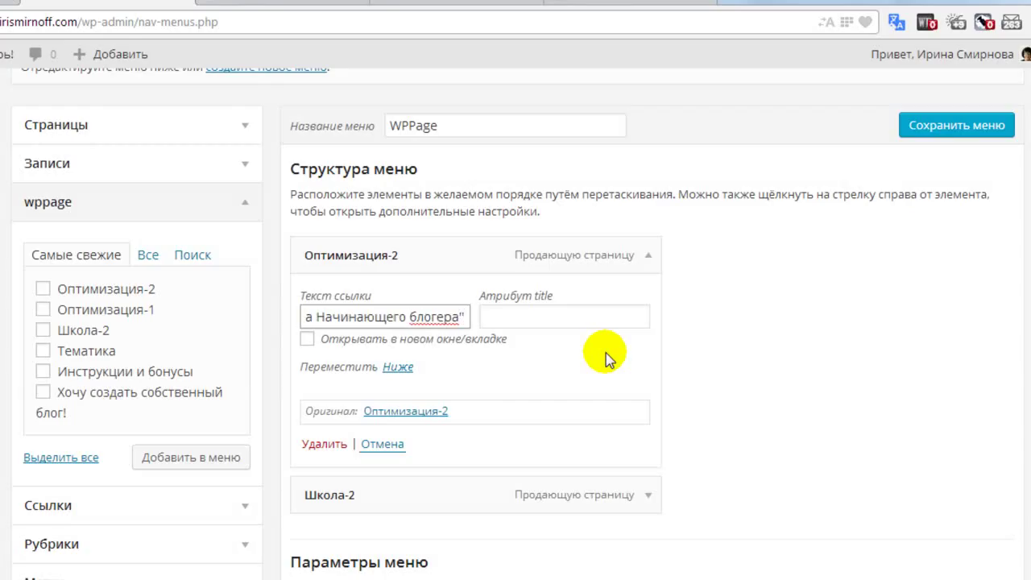
Set the Оптимизация-2 item's title attribute to blog and make its link open in a new window or tab
{"action": "left_click", "coordinate": [495, 314]}
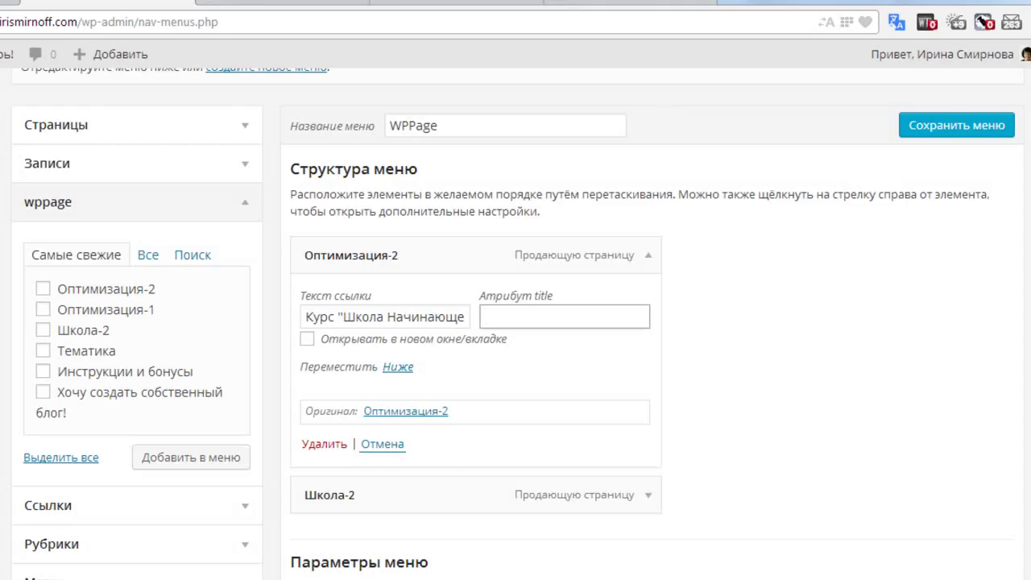
{"action": "type", "text": "blog"}
{"action": "left_click", "coordinate": [306, 339]}
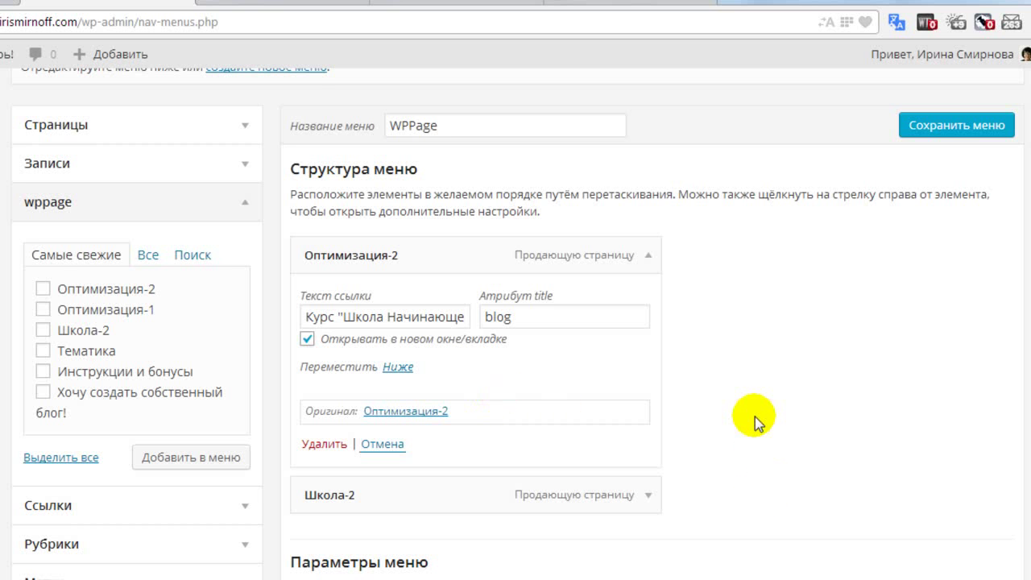
{"action": "scroll", "coordinate": [753, 419], "scroll_direction": "down", "scroll_amount": 1}
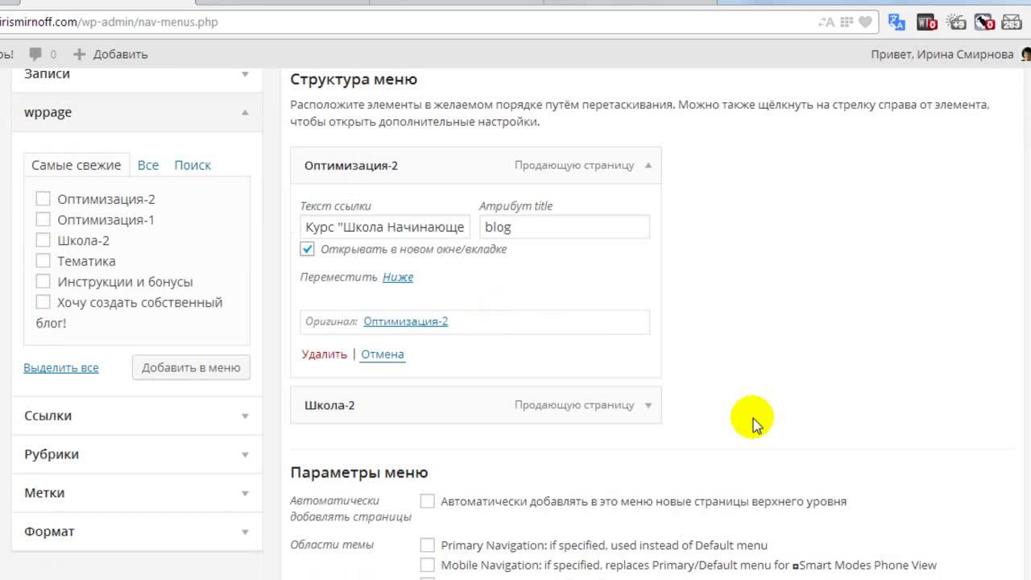
Change the link text of the Школа-2 menu item to Курс "Оптимизация блога"
{"action": "left_click", "coordinate": [650, 407]}
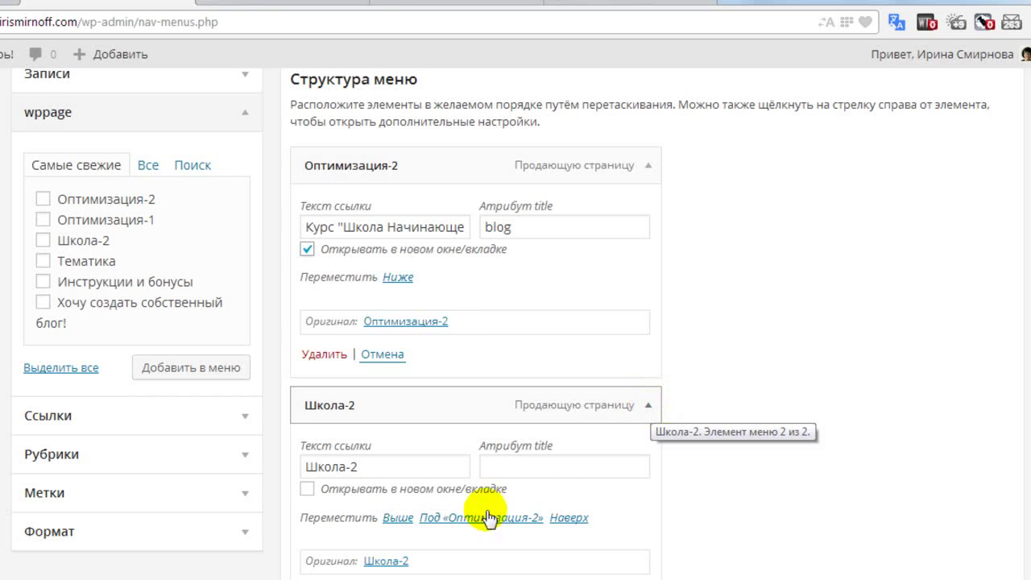
{"action": "scroll", "coordinate": [531, 300], "scroll_direction": "down", "scroll_amount": 2}
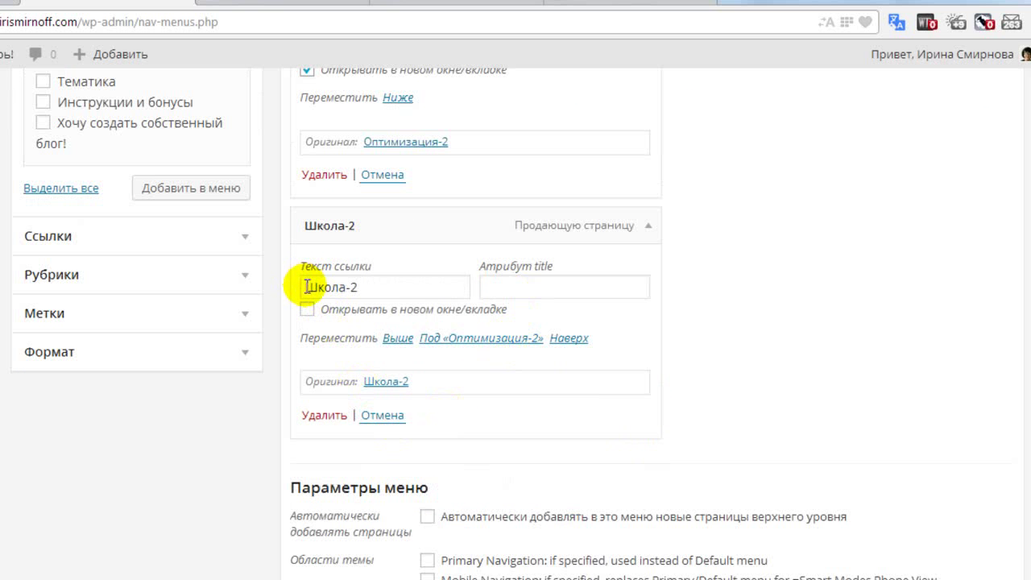
{"action": "left_click_drag", "start_coordinate": [303, 287], "coordinate": [373, 286]}
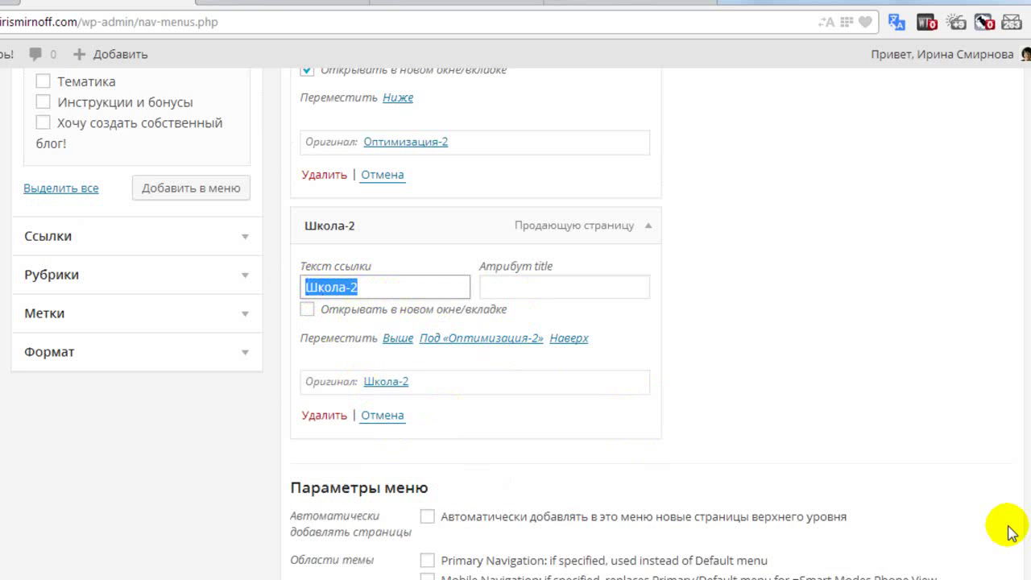
{"action": "type", "text": "Курс "}
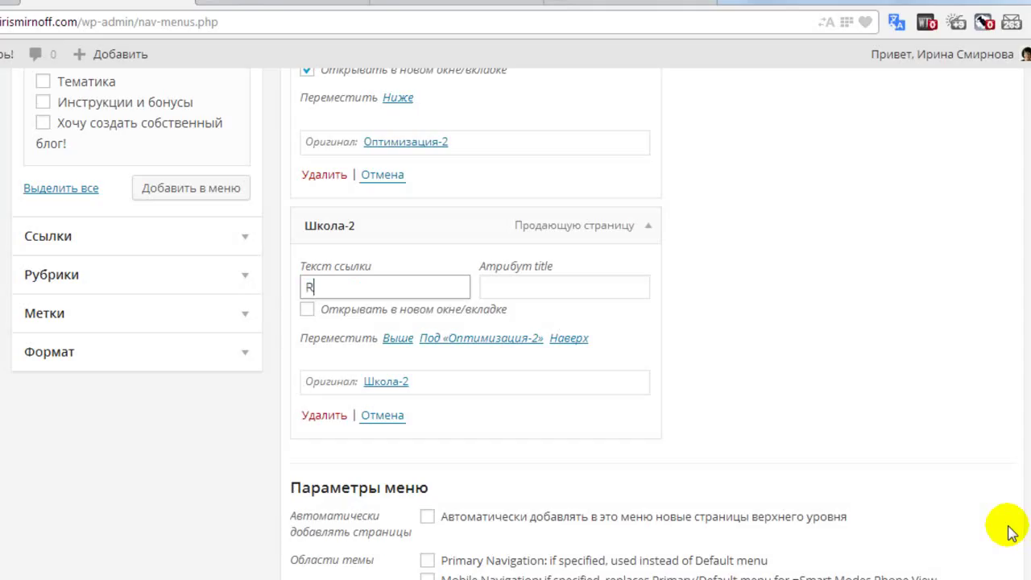
{"action": "type", "text": "\"оптимиза"}
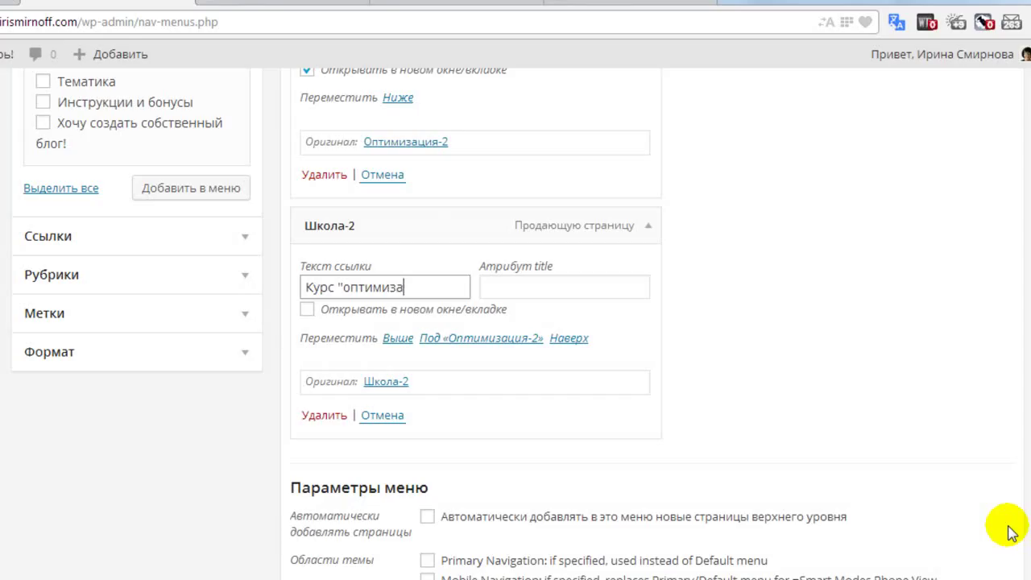
{"action": "type", "text": "ция блога\""}
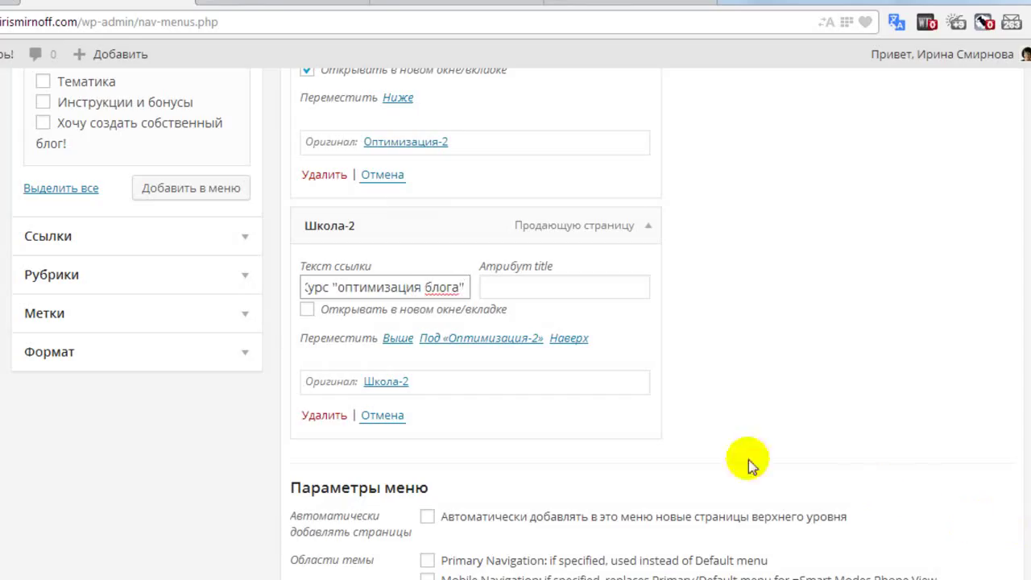
{"action": "left_click", "coordinate": [337, 288]}
{"action": "key", "text": "Delete"}
{"action": "type", "text": "О"}
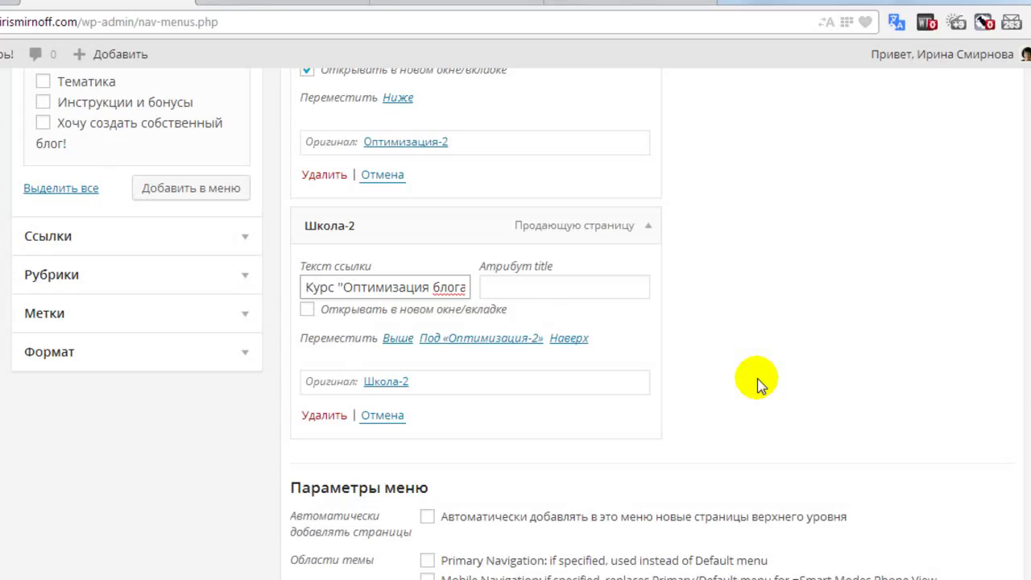
Set the Школа-2 item's title attribute to optima and make its link open in a new window or tab
{"action": "left_click", "coordinate": [497, 286]}
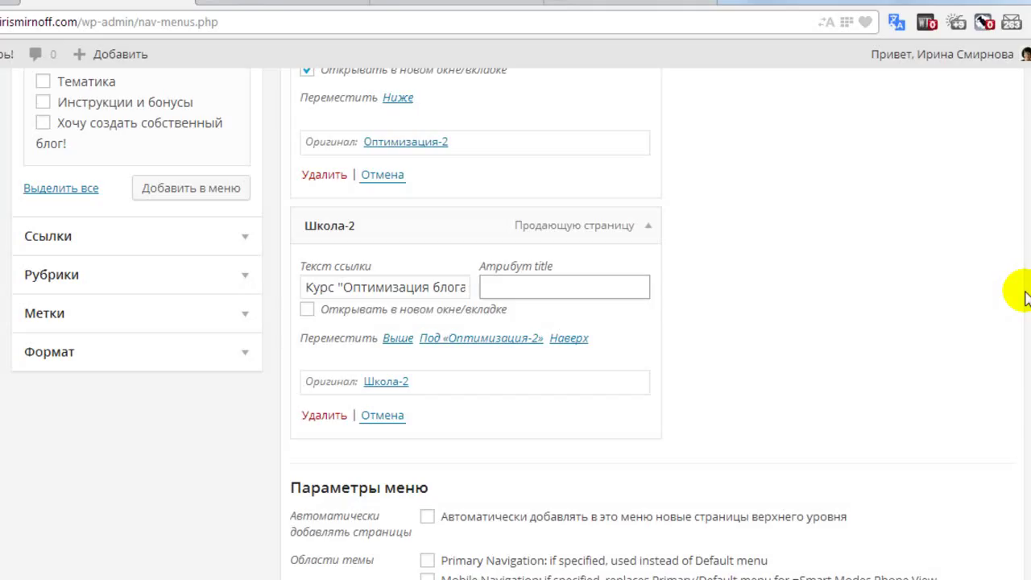
{"action": "type", "text": "optima"}
{"action": "left_click", "coordinate": [307, 311]}
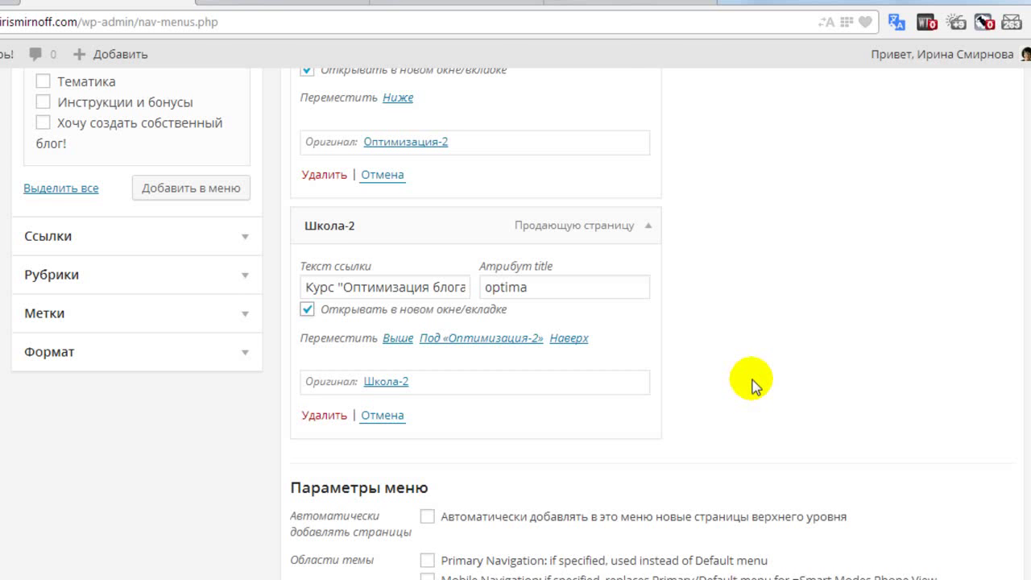
{"action": "scroll", "coordinate": [751, 385], "scroll_direction": "up", "scroll_amount": 1}
{"action": "scroll", "coordinate": [751, 385], "scroll_direction": "up", "scroll_amount": 1}
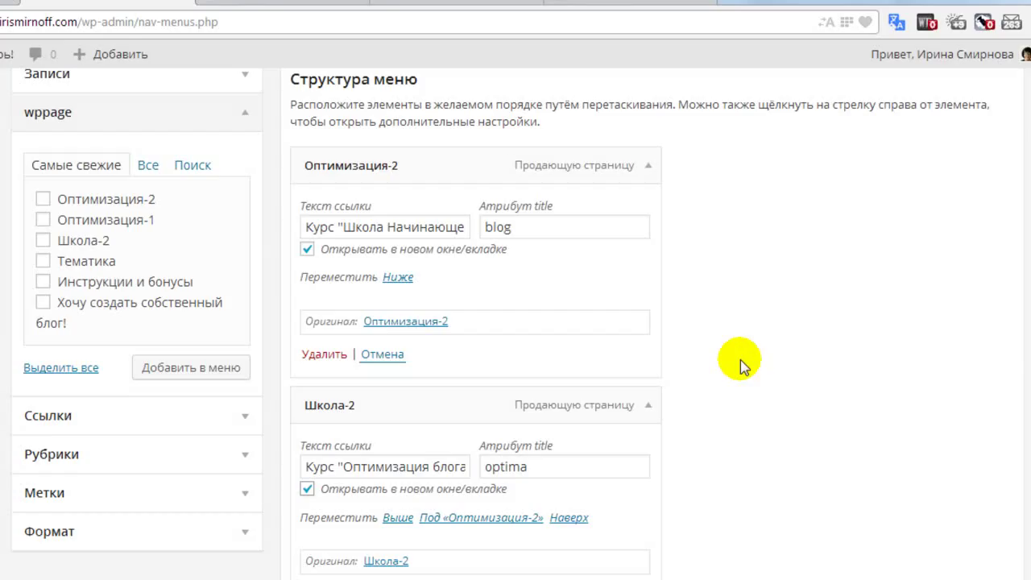
{"action": "scroll", "coordinate": [270, 226], "scroll_direction": "down", "scroll_amount": 1}
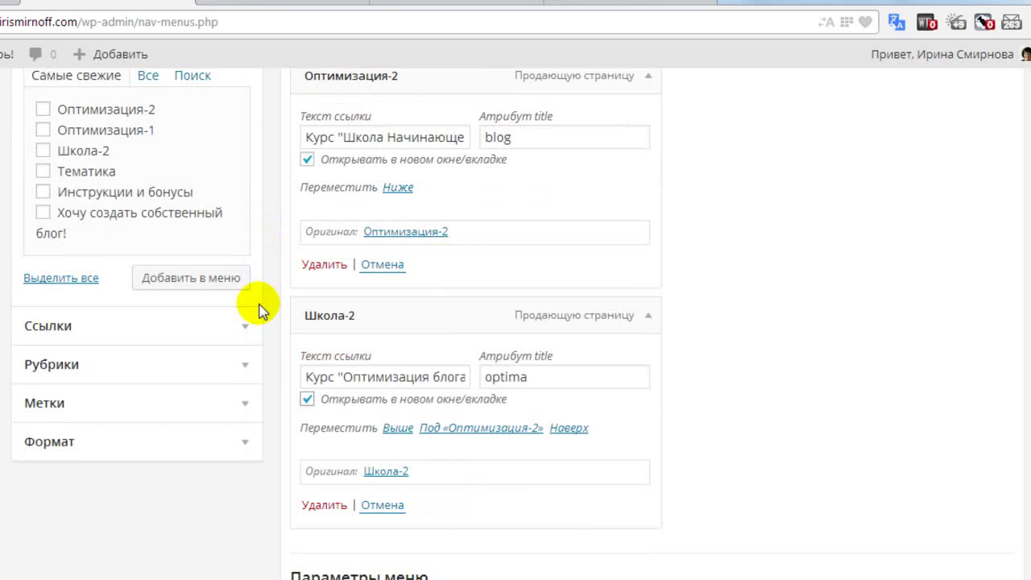
{"action": "left_click", "coordinate": [246, 365]}
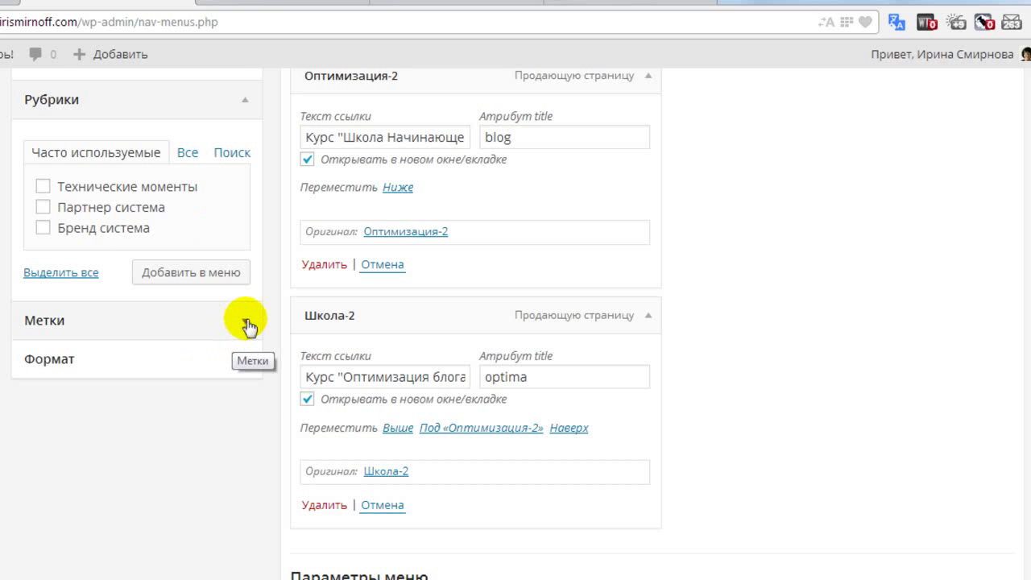
{"action": "scroll", "coordinate": [248, 326], "scroll_direction": "up", "scroll_amount": 3}
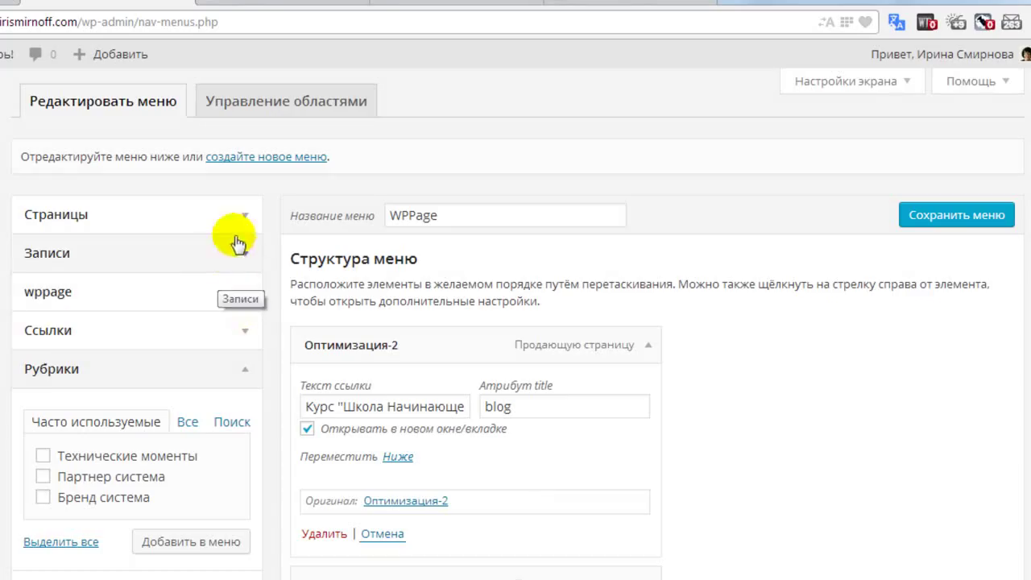
Add a custom link with the text Загрузка видео to the WPPage menu, using the URL copied from the altacademic.ru/kak-zagruzit-video-na-youtube/ page
{"action": "left_click", "coordinate": [246, 335]}
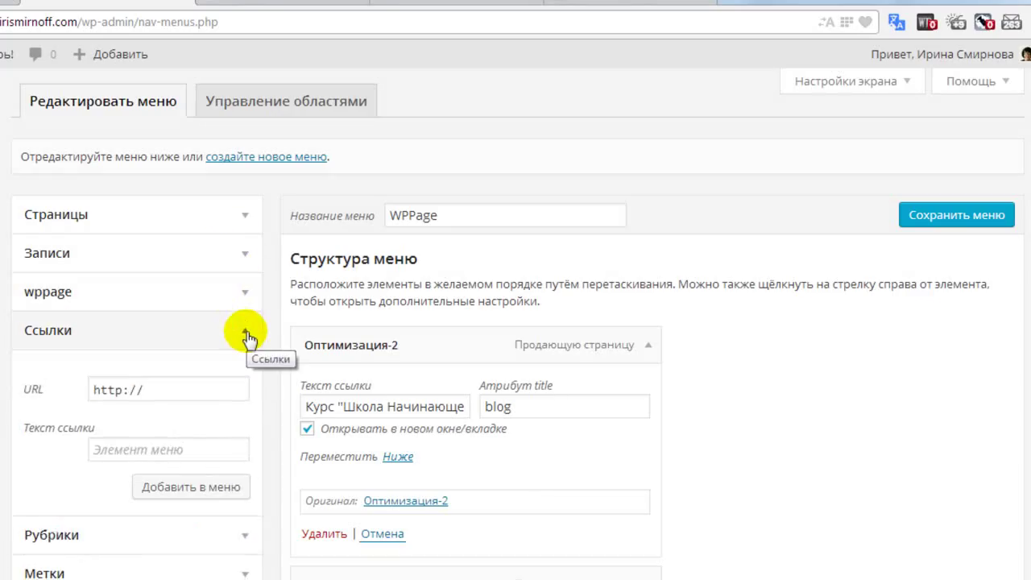
{"action": "scroll", "coordinate": [271, 260], "scroll_direction": "down", "scroll_amount": 1}
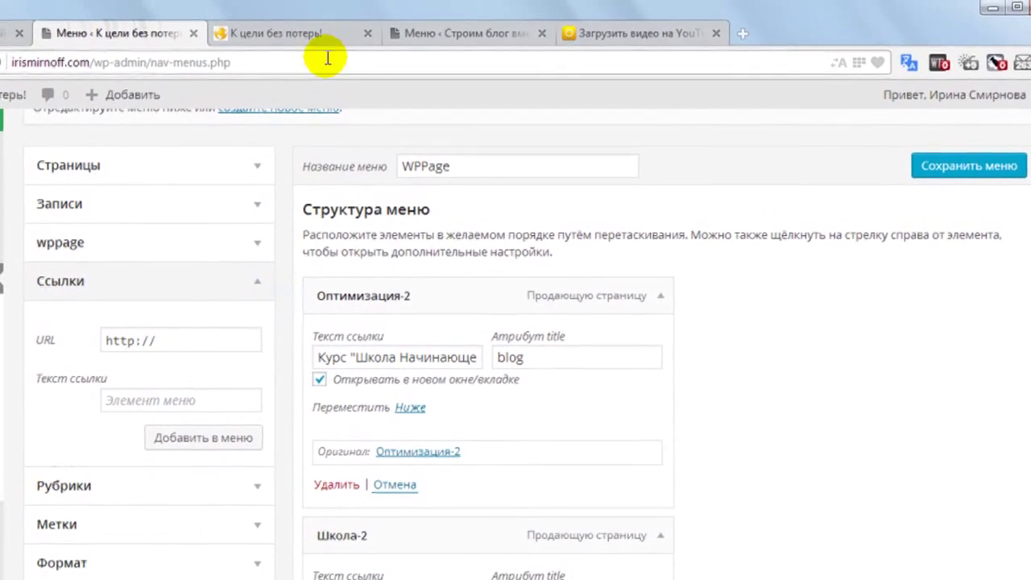
{"action": "left_click", "coordinate": [617, 10]}
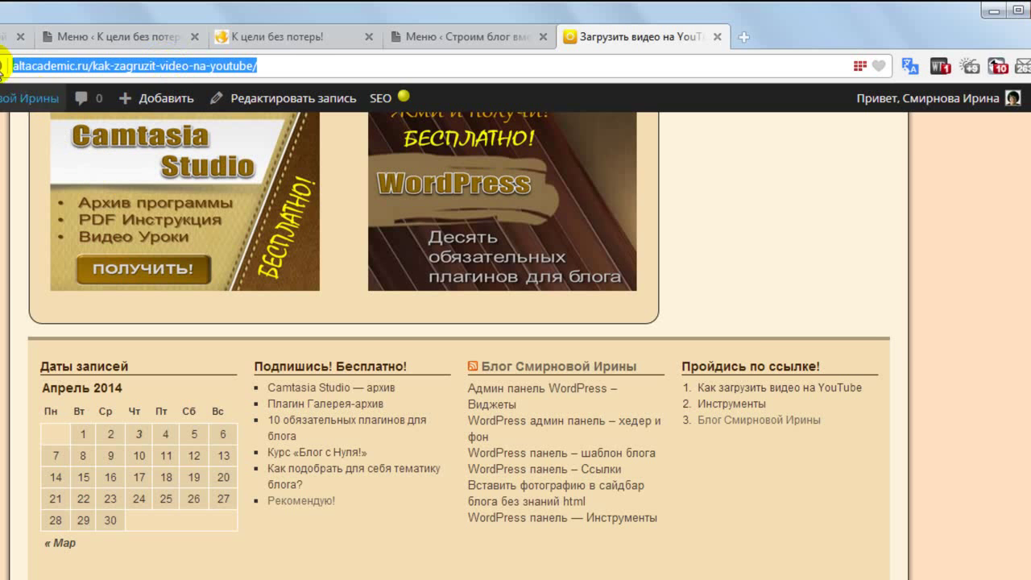
{"action": "left_click", "coordinate": [96, 37]}
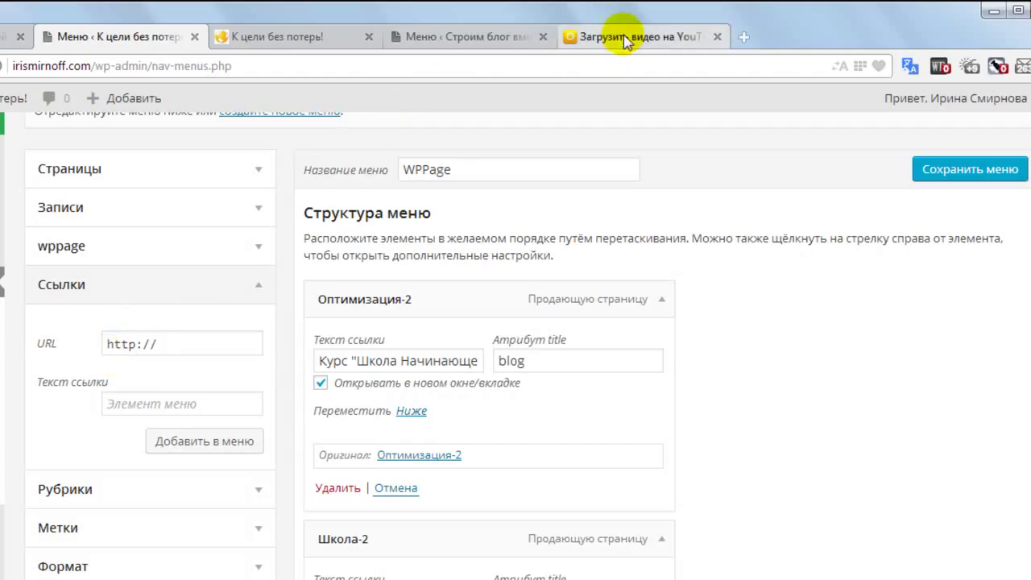
{"action": "left_click_drag", "start_coordinate": [102, 342], "coordinate": [173, 353]}
{"action": "key", "text": "ctrl+v"}
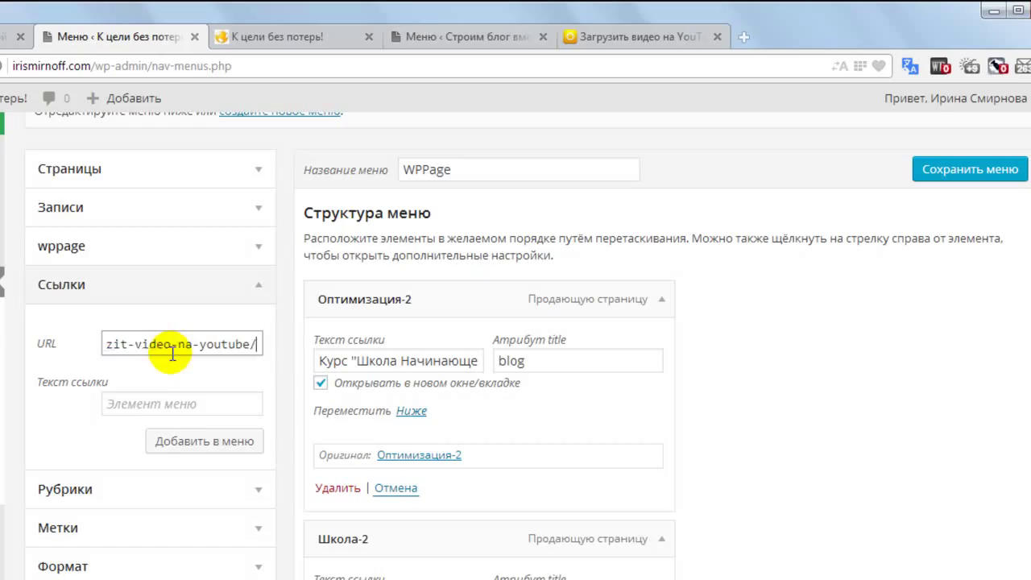
{"action": "left_click", "coordinate": [121, 406]}
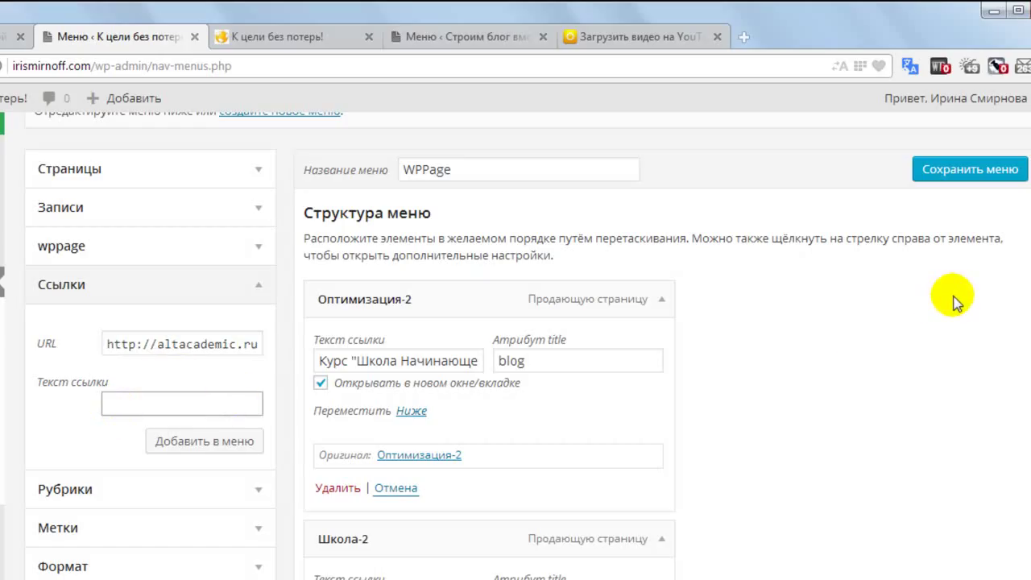
{"action": "type", "text": "Загрузка видео"}
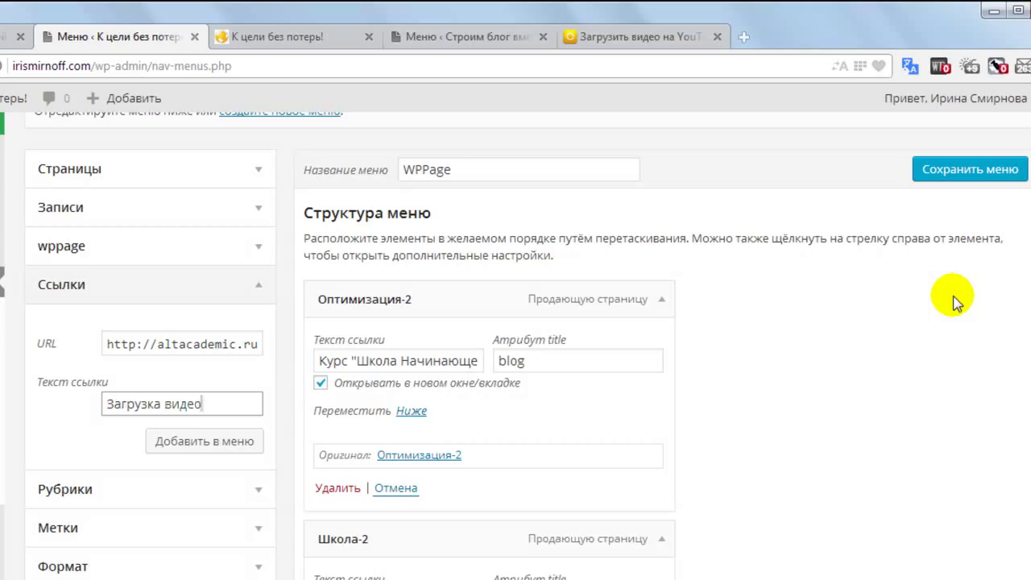
{"action": "left_click", "coordinate": [206, 443]}
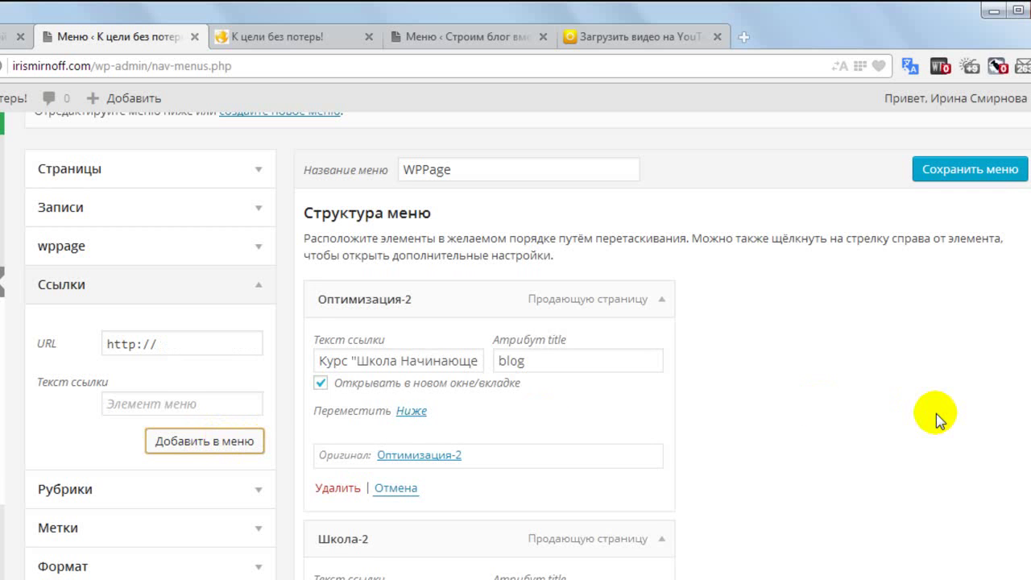
Make the Загрузка видео menu item open in a new window or tab and set its title attribute to youtube
{"action": "scroll", "coordinate": [892, 386], "scroll_direction": "down", "scroll_amount": 2}
{"action": "scroll", "coordinate": [893, 385], "scroll_direction": "down", "scroll_amount": 1}
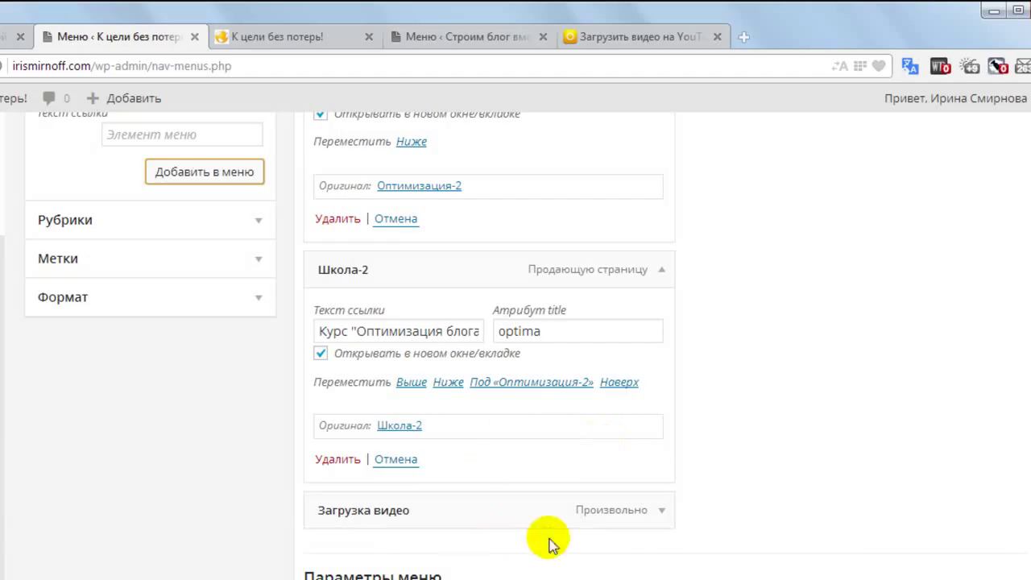
{"action": "left_click", "coordinate": [663, 512]}
{"action": "scroll", "coordinate": [733, 377], "scroll_direction": "down", "scroll_amount": 2}
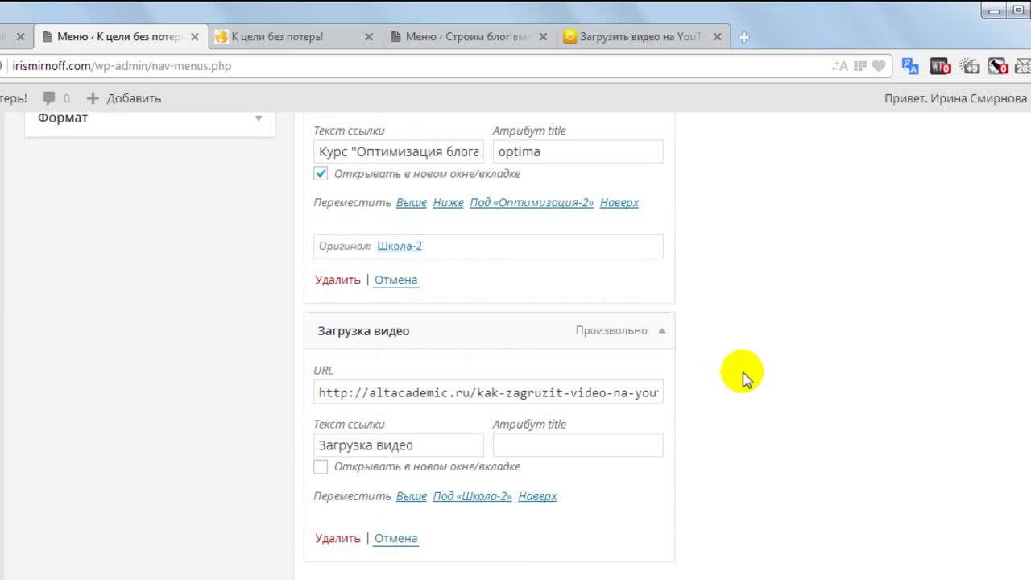
{"action": "left_click", "coordinate": [320, 468]}
{"action": "left_click", "coordinate": [505, 447]}
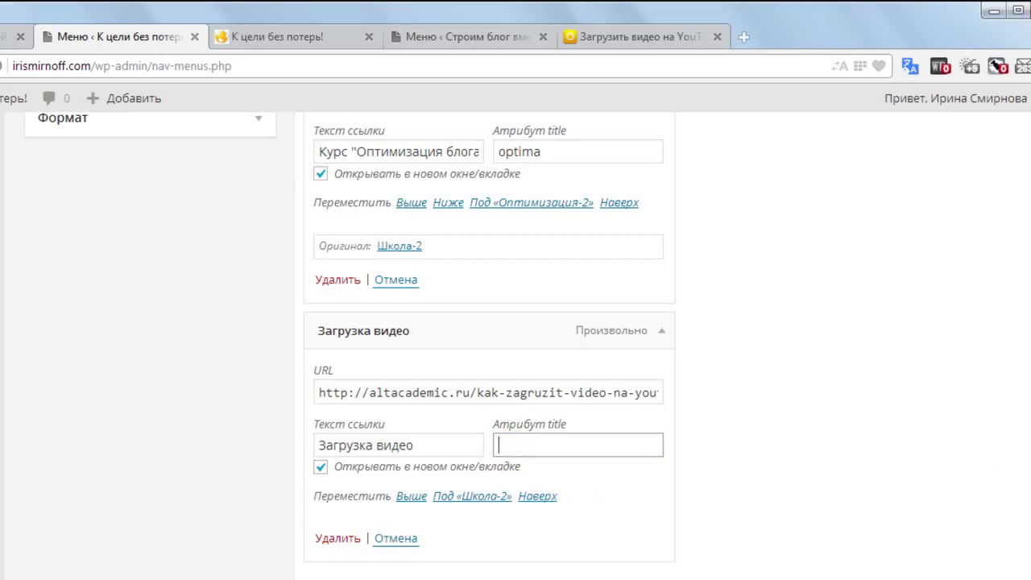
{"action": "type", "text": "нщ"}
{"action": "key", "text": "BackSpace"}
{"action": "key", "text": "BackSpace"}
{"action": "type", "text": "youtube"}
Assign the WPPage menu to the Primary Navigation theme location and save the menu
{"action": "scroll", "coordinate": [821, 443], "scroll_direction": "up", "scroll_amount": 5}
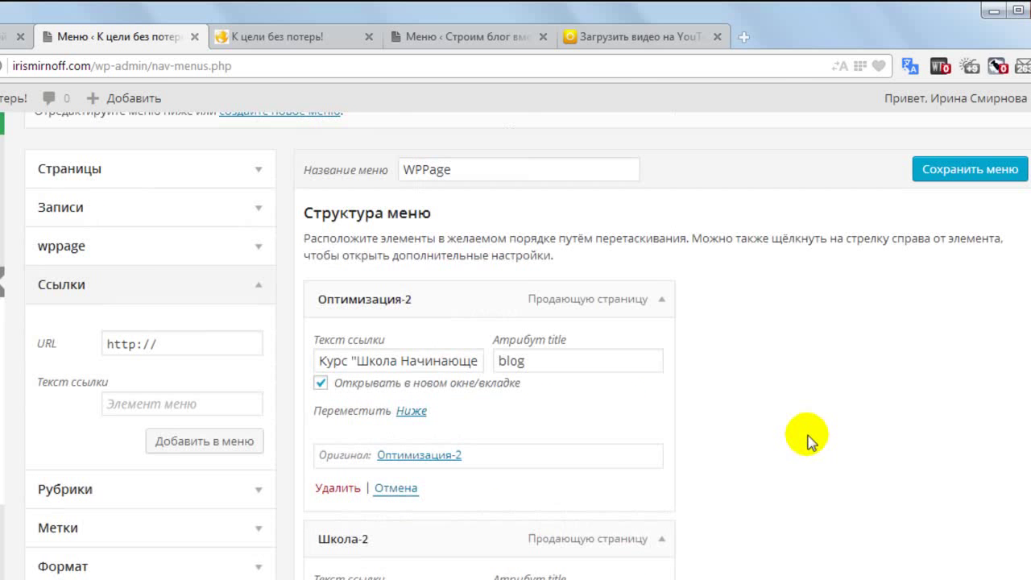
{"action": "scroll", "coordinate": [808, 439], "scroll_direction": "down", "scroll_amount": 3}
{"action": "scroll", "coordinate": [808, 439], "scroll_direction": "down", "scroll_amount": 3}
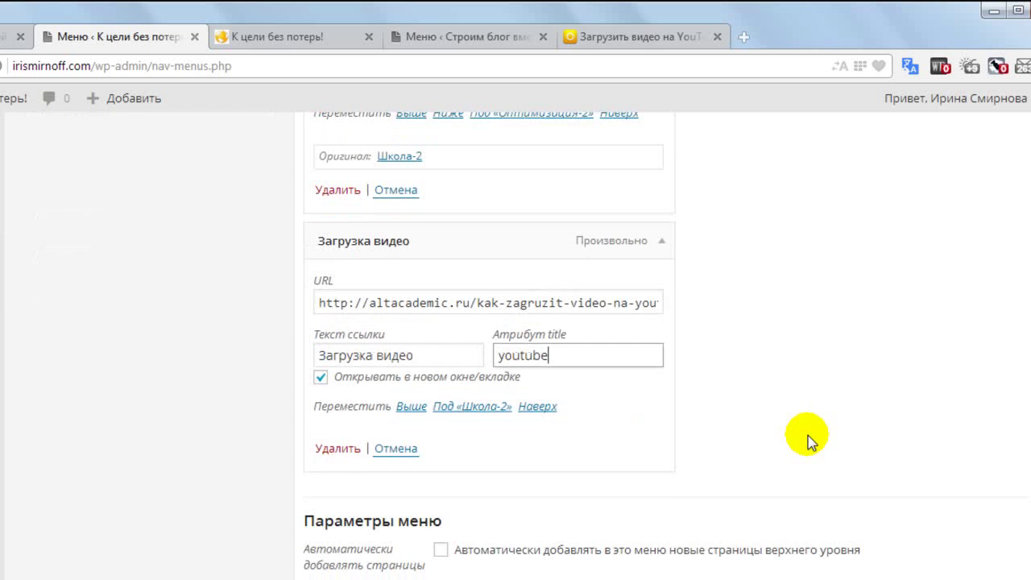
{"action": "scroll", "coordinate": [808, 439], "scroll_direction": "down", "scroll_amount": 1}
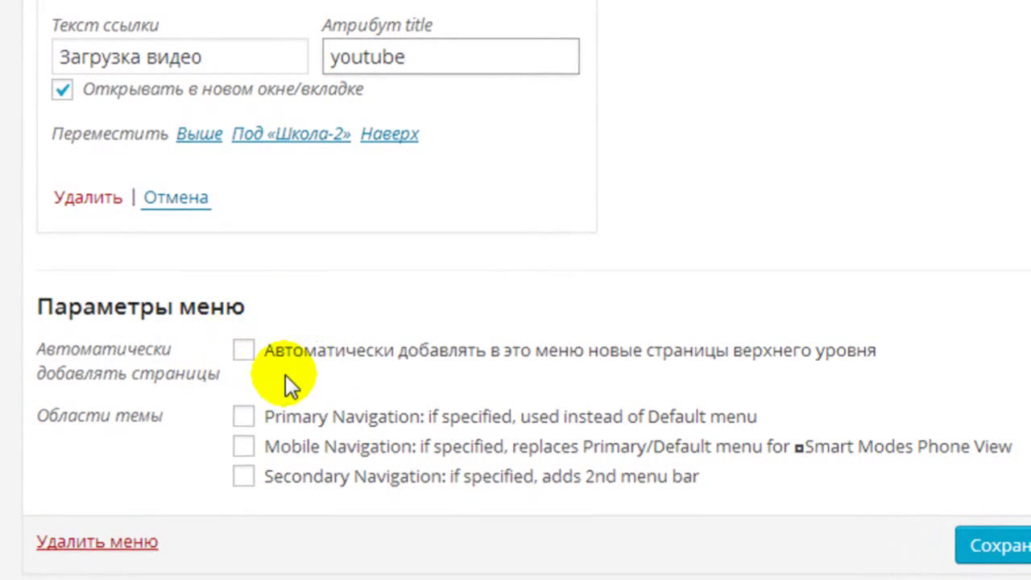
{"action": "scroll", "coordinate": [456, 322], "scroll_direction": "down", "scroll_amount": 1}
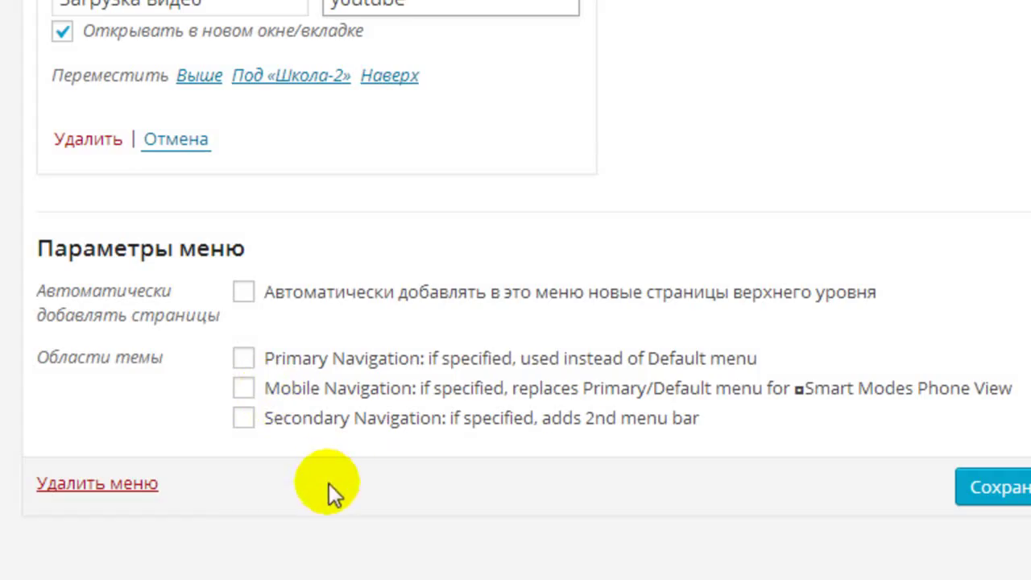
{"action": "left_click", "coordinate": [244, 360]}
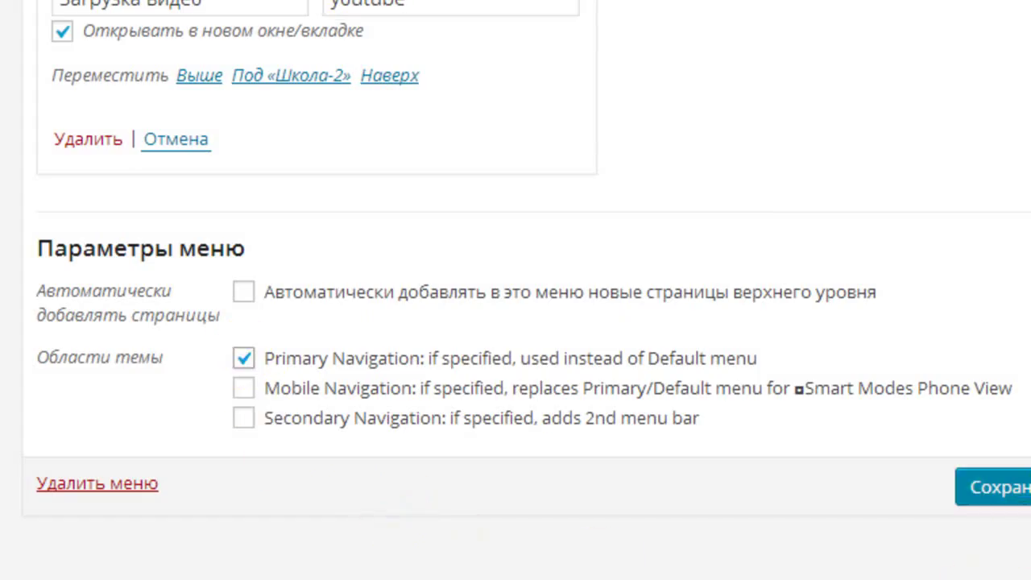
{"action": "left_click", "coordinate": [1027, 485]}
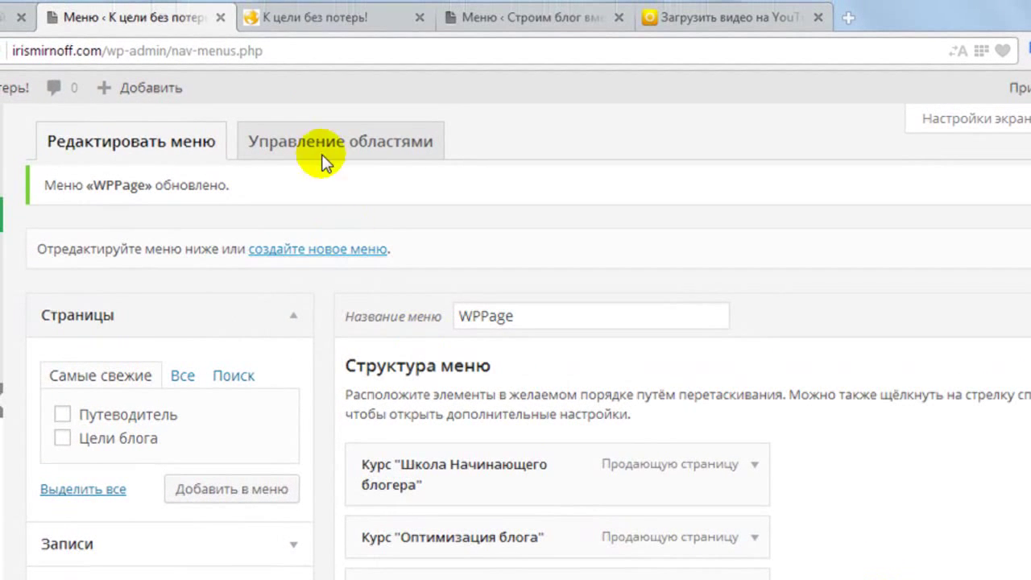
Check the navigation bar on the blog's home page and look over the page its Курс “Школа Начинающего блогера” link opens
{"action": "left_click", "coordinate": [313, 20]}
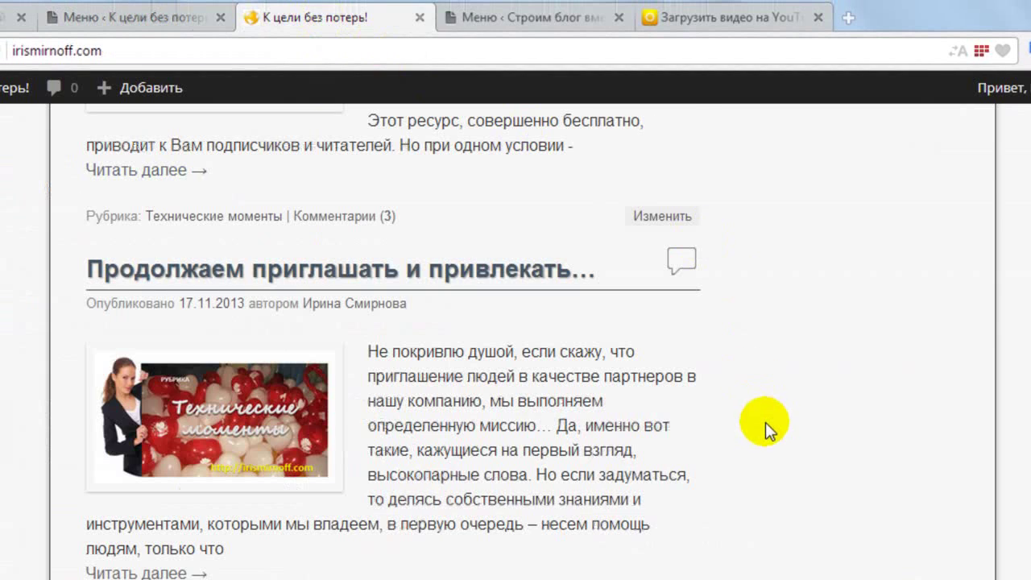
{"action": "scroll", "coordinate": [765, 422], "scroll_direction": "up", "scroll_amount": 15}
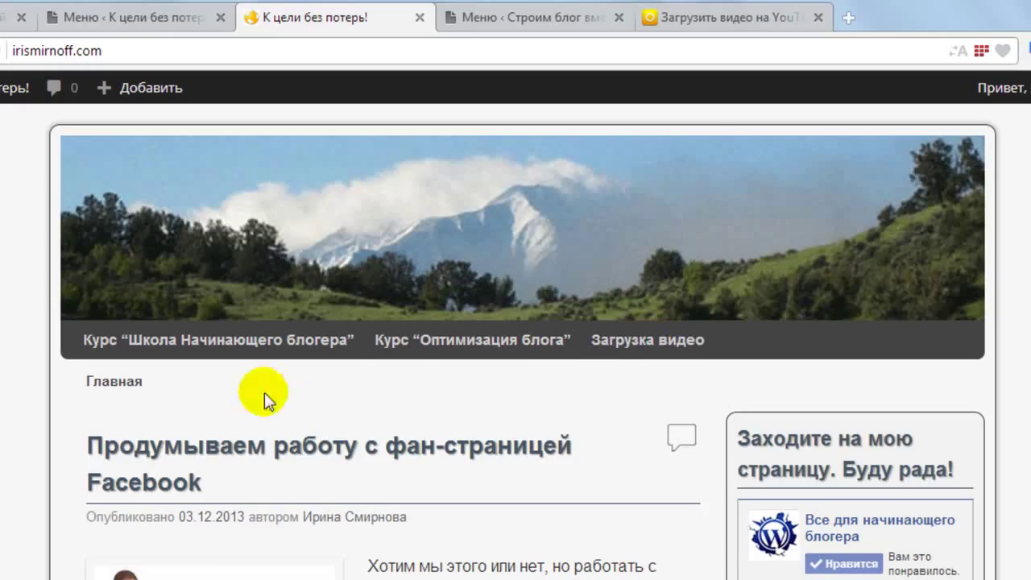
{"action": "left_click", "coordinate": [250, 344]}
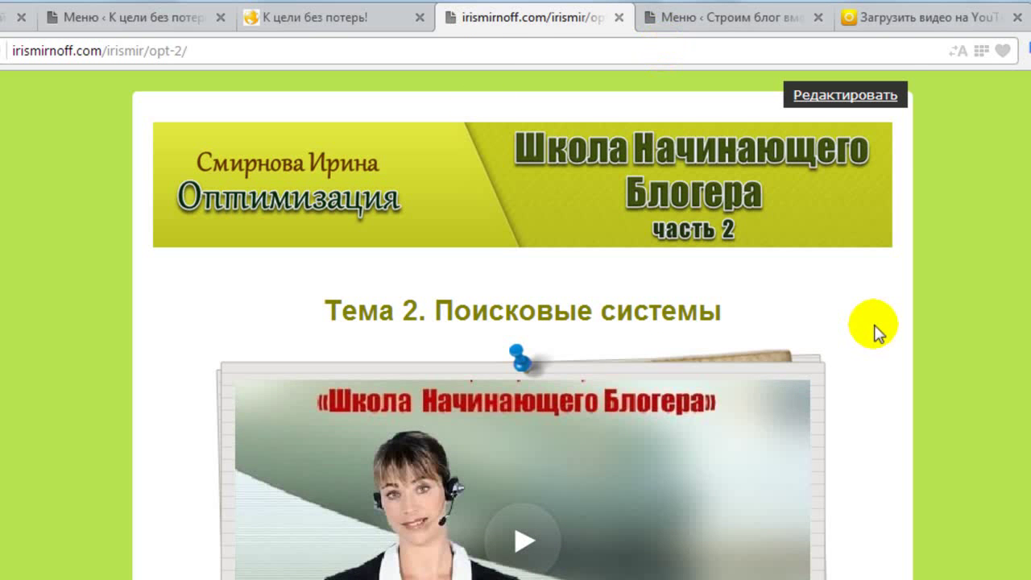
{"action": "scroll", "coordinate": [876, 330], "scroll_direction": "down", "scroll_amount": 4}
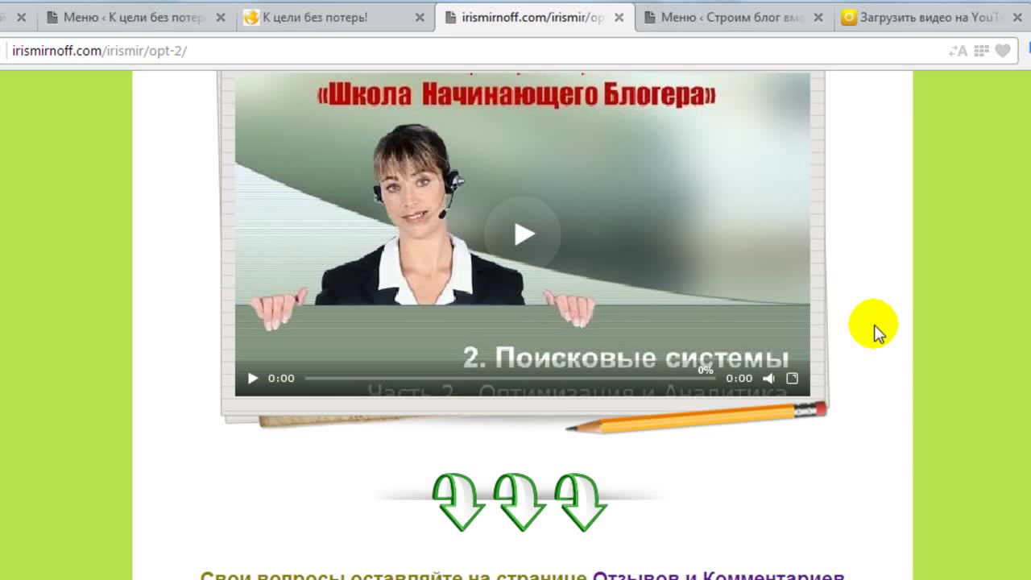
{"action": "scroll", "coordinate": [876, 330], "scroll_direction": "up", "scroll_amount": 4}
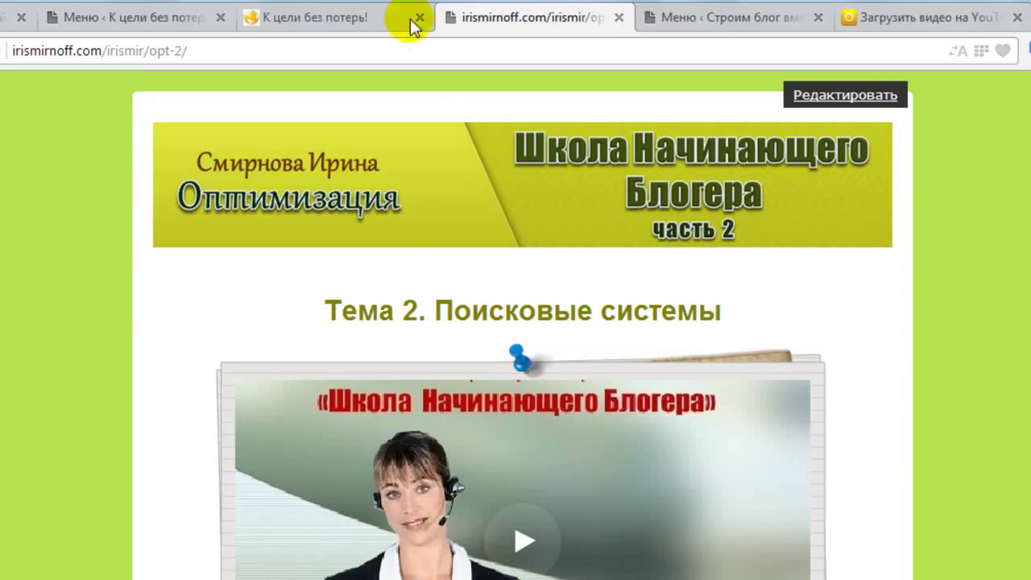
Open the Загрузка видео link in the blog's navigation bar, look over the page and return to the blog's home page
{"action": "left_click", "coordinate": [341, 17]}
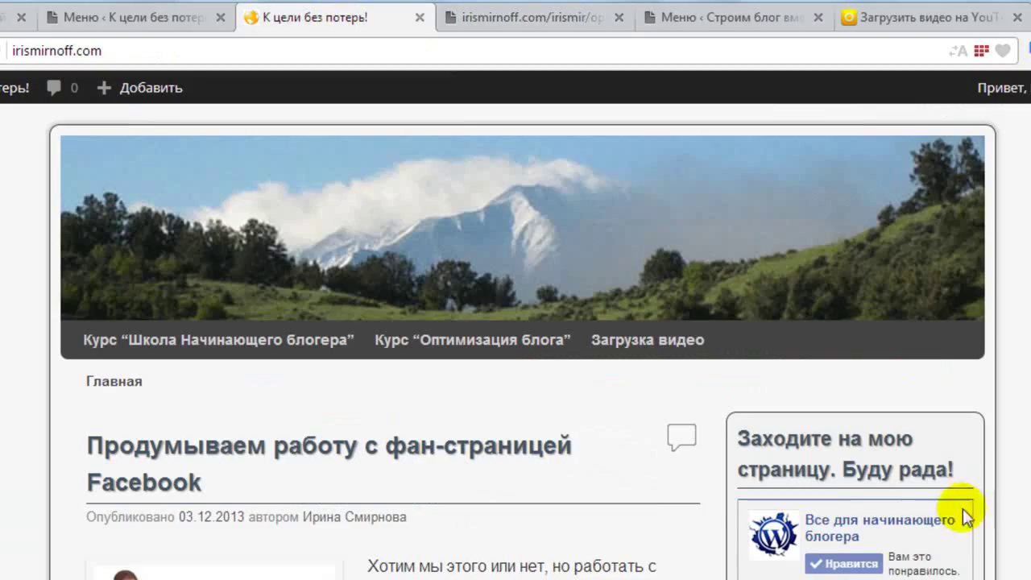
{"action": "left_click", "coordinate": [642, 345]}
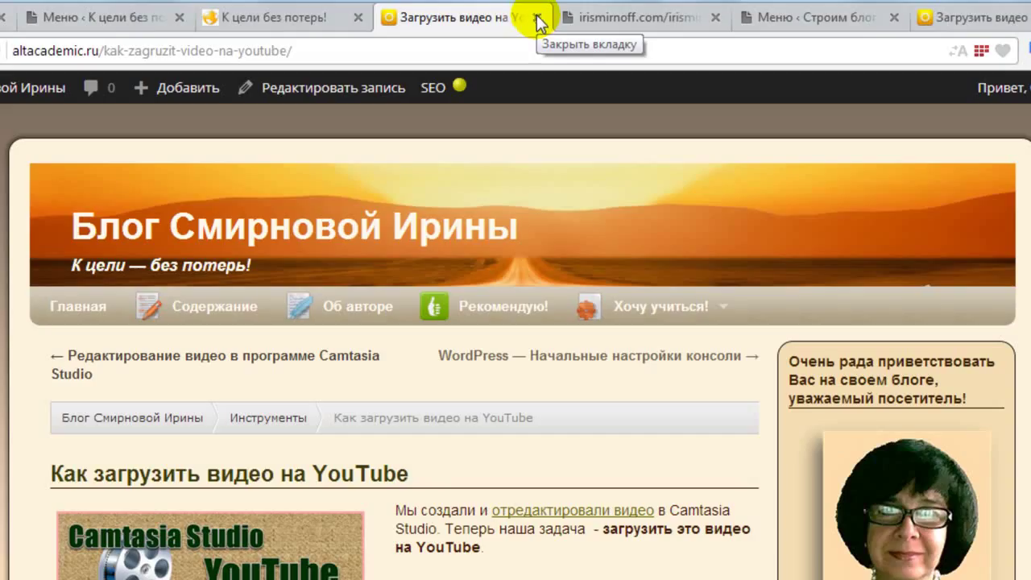
{"action": "left_click", "coordinate": [538, 18]}
{"action": "left_click", "coordinate": [270, 22]}
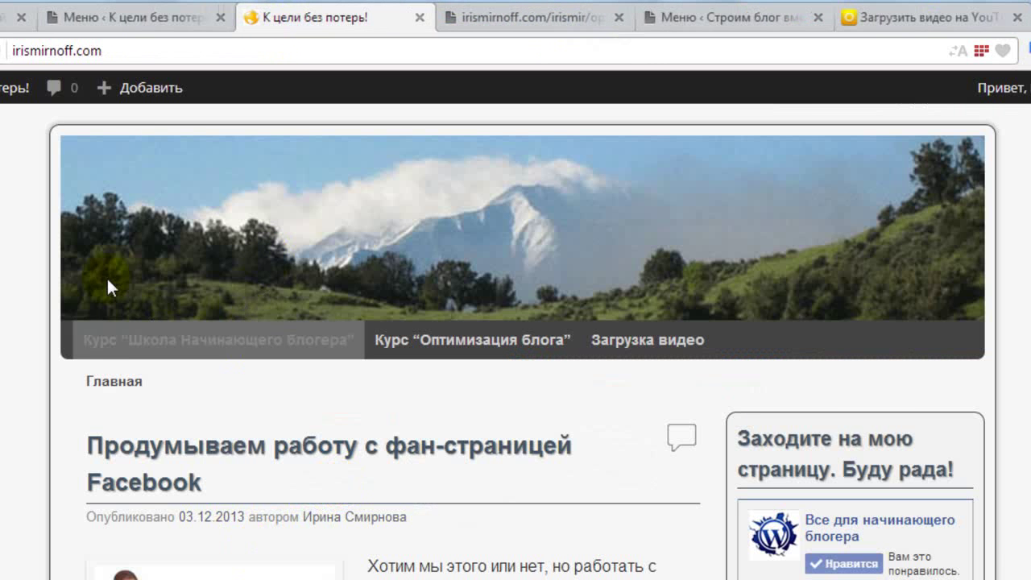
Reassign the WPPage menu from Primary Navigation to Secondary Navigation and save the menu
{"action": "left_click", "coordinate": [101, 25]}
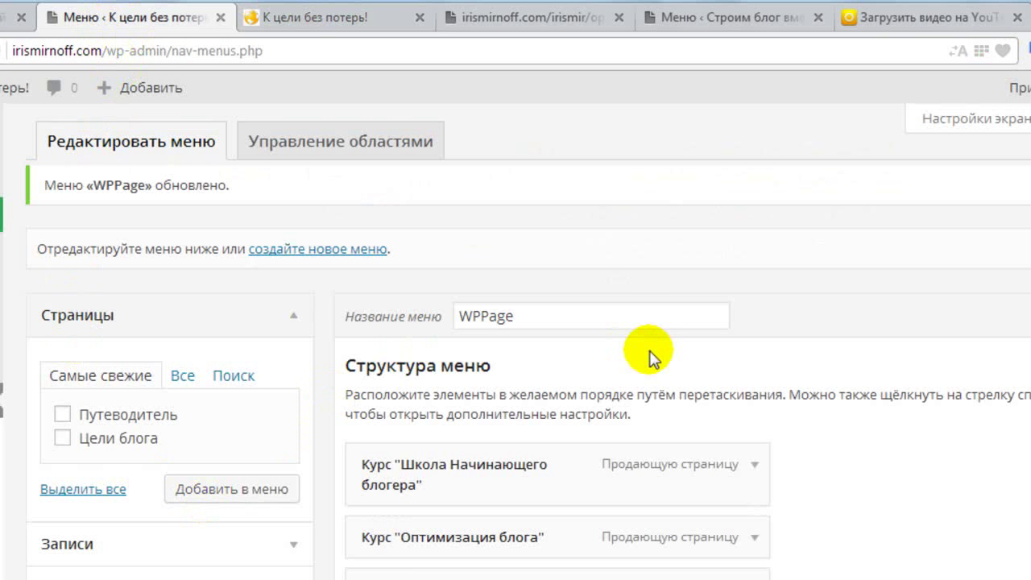
{"action": "scroll", "coordinate": [181, 522], "scroll_direction": "down", "scroll_amount": 1}
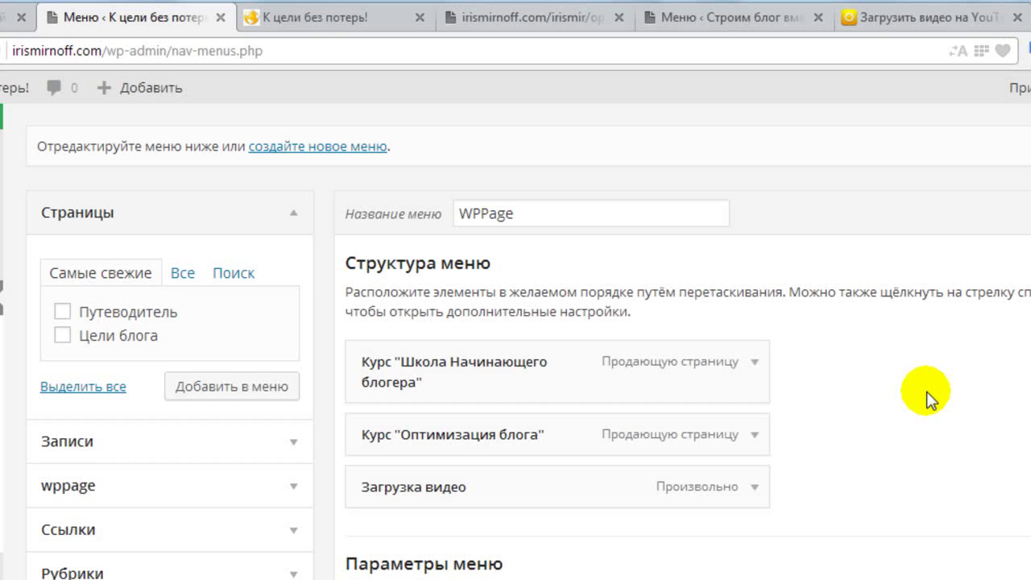
{"action": "scroll", "coordinate": [931, 394], "scroll_direction": "down", "scroll_amount": 1}
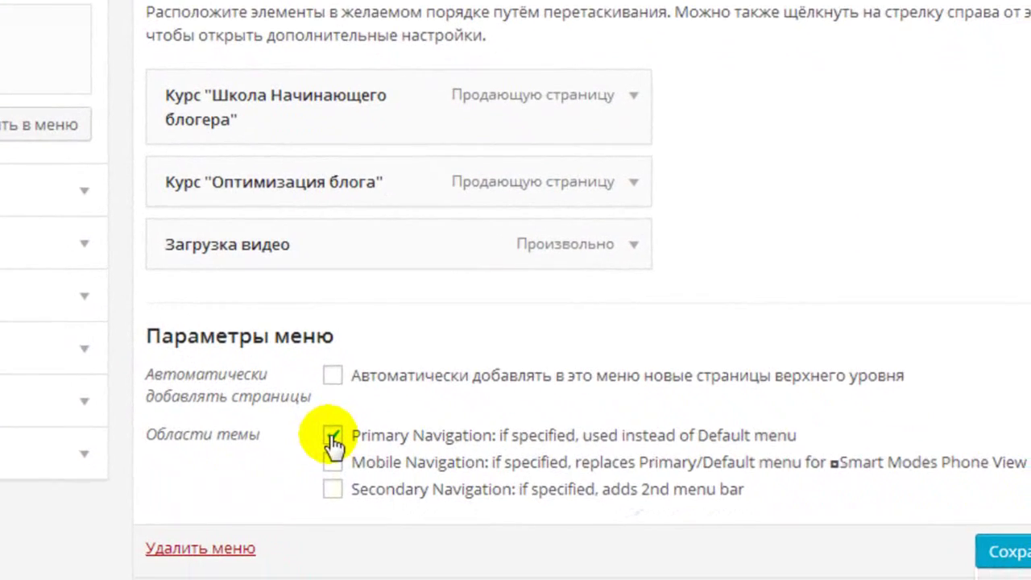
{"action": "left_click", "coordinate": [333, 437]}
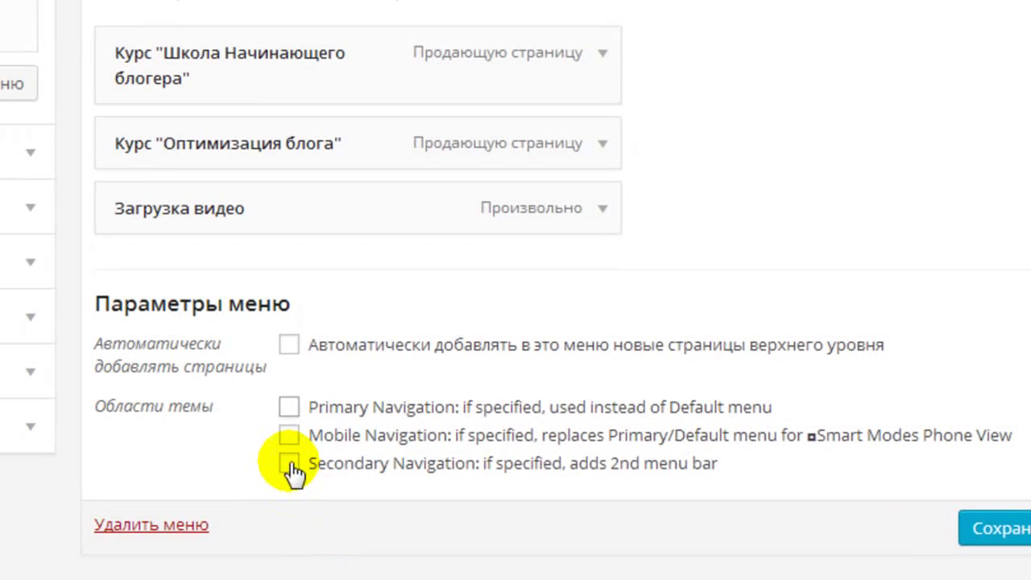
{"action": "left_click", "coordinate": [290, 464]}
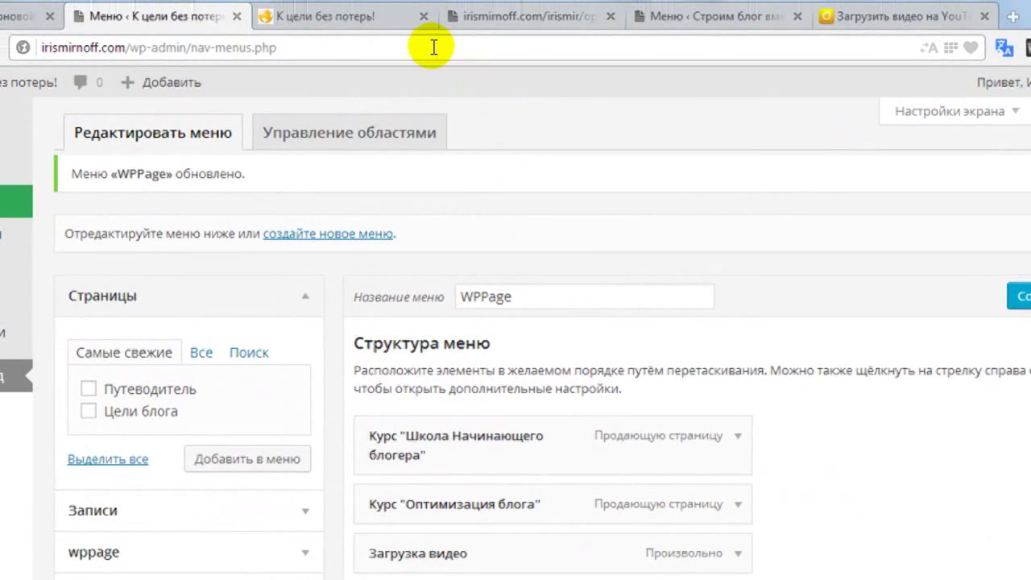
Check the navigation bars on the irismirnoff.com home page and close the open course sales page
{"action": "left_click", "coordinate": [338, 19]}
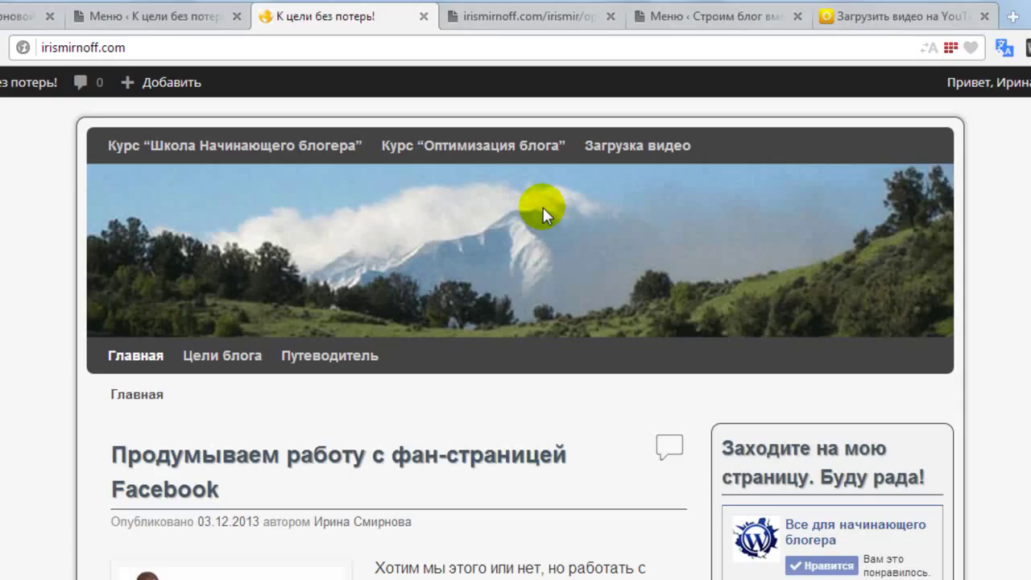
{"action": "left_click", "coordinate": [544, 22]}
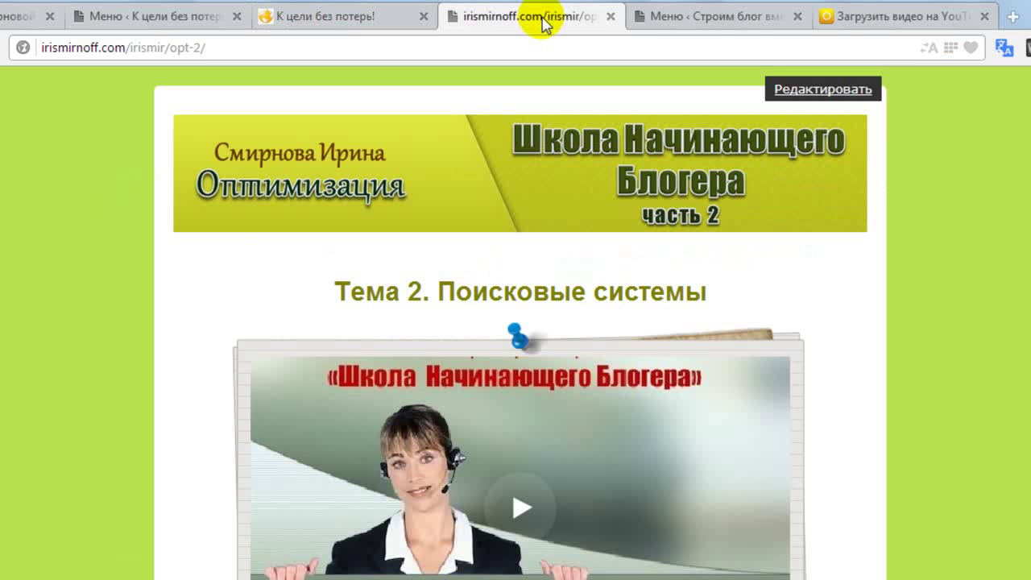
{"action": "left_click", "coordinate": [611, 17]}
On the irismirnoff.ru menu page, assign the Рубрики menu to the Заглавное меню location, save it and check the home page
{"action": "left_click", "coordinate": [668, 17]}
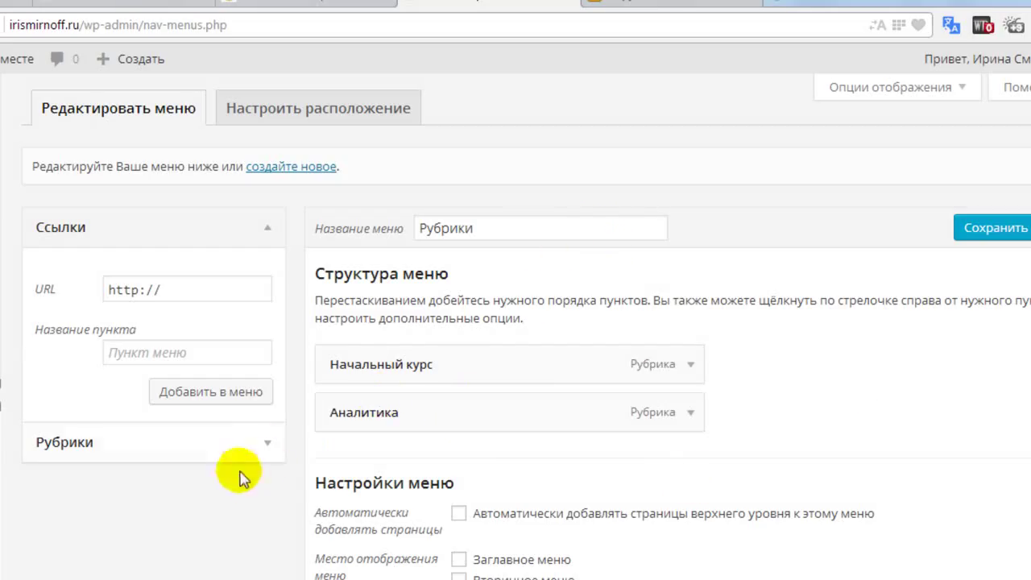
{"action": "left_click", "coordinate": [271, 445]}
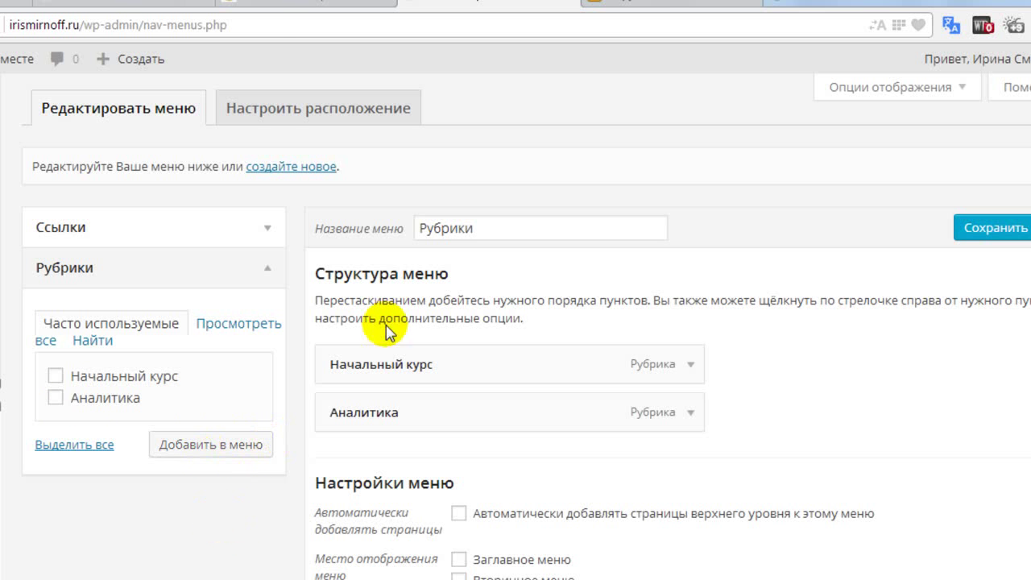
{"action": "scroll", "coordinate": [422, 257], "scroll_direction": "down", "scroll_amount": 3}
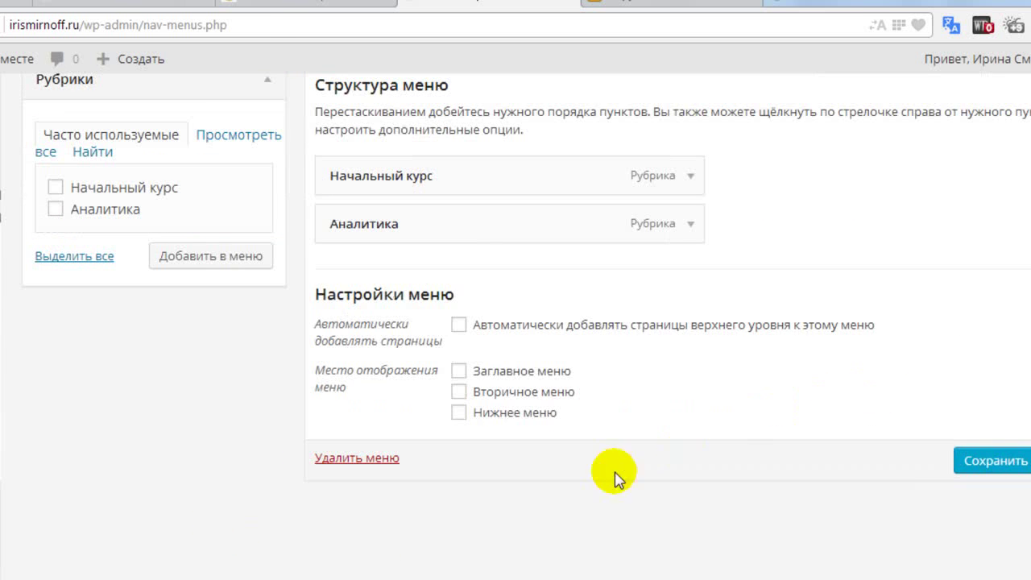
{"action": "left_click", "coordinate": [458, 371]}
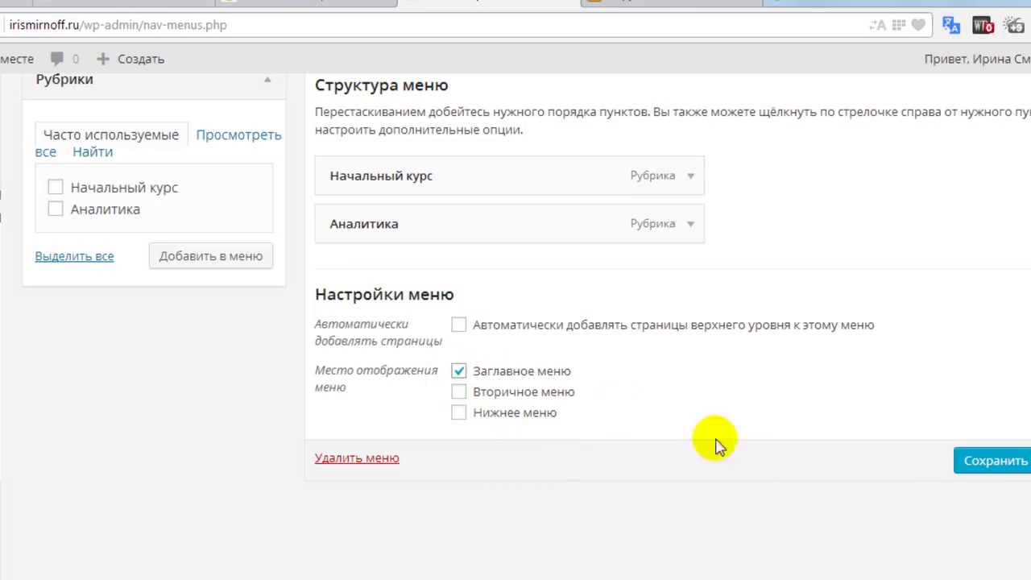
{"action": "left_click", "coordinate": [1005, 464]}
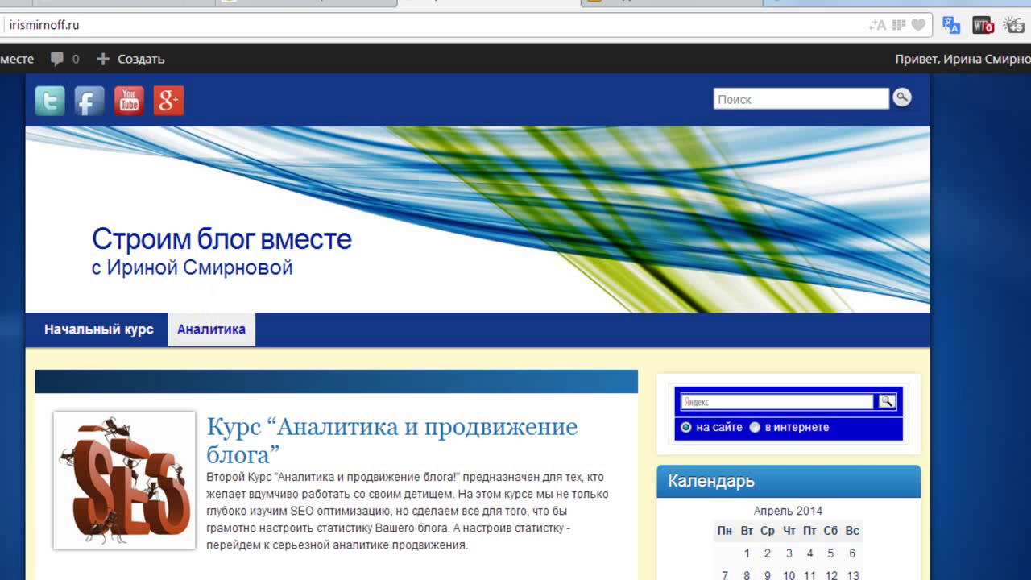
Move the Рубрики menu from Заглавное меню to Вторичное меню, save it and try its Начальный курс link on the blog
{"action": "mouse_move", "coordinate": [16, 58]}
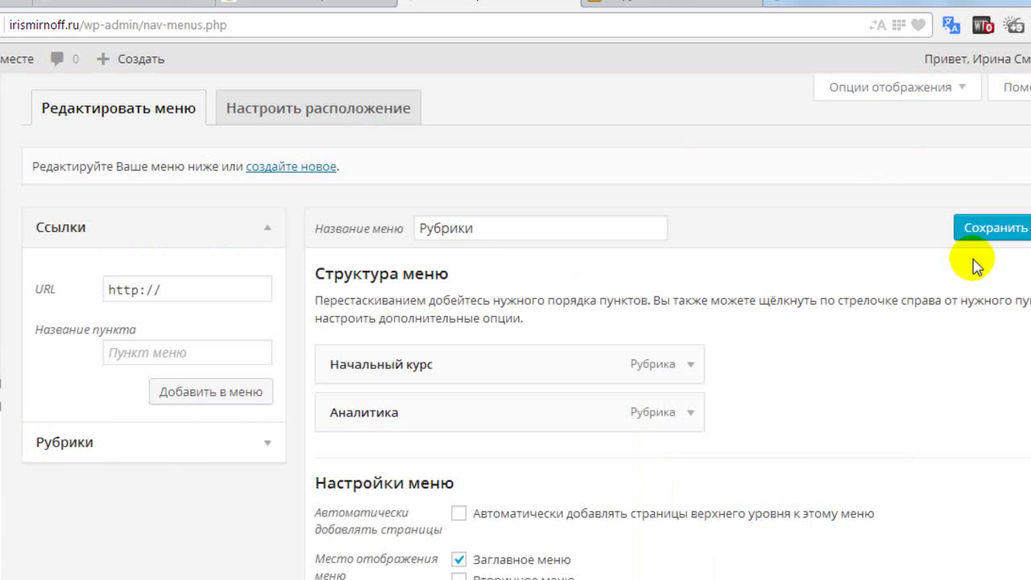
{"action": "scroll", "coordinate": [588, 338], "scroll_direction": "down", "scroll_amount": 3}
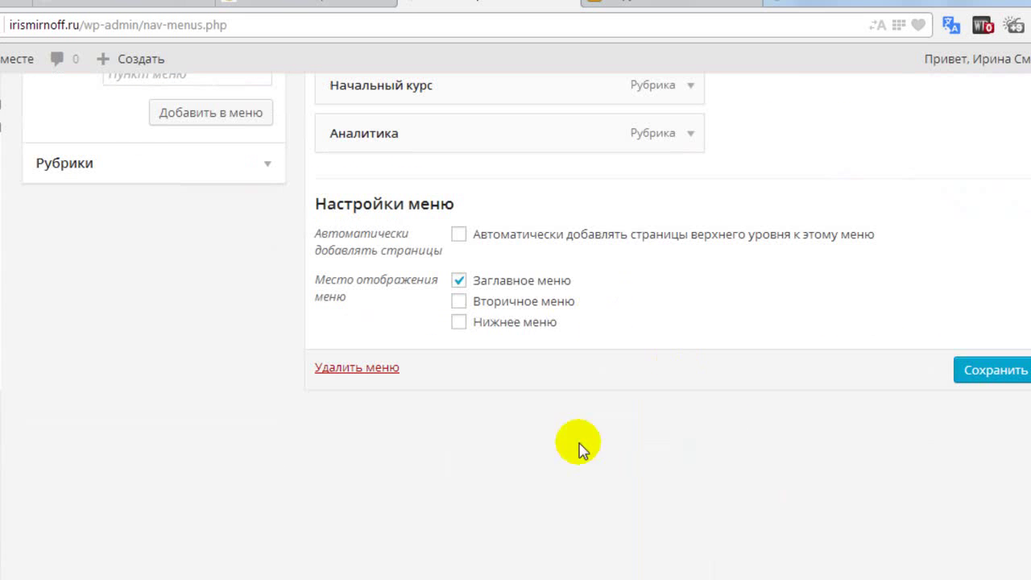
{"action": "left_click", "coordinate": [459, 301]}
{"action": "left_click", "coordinate": [459, 281]}
{"action": "left_click", "coordinate": [1007, 373]}
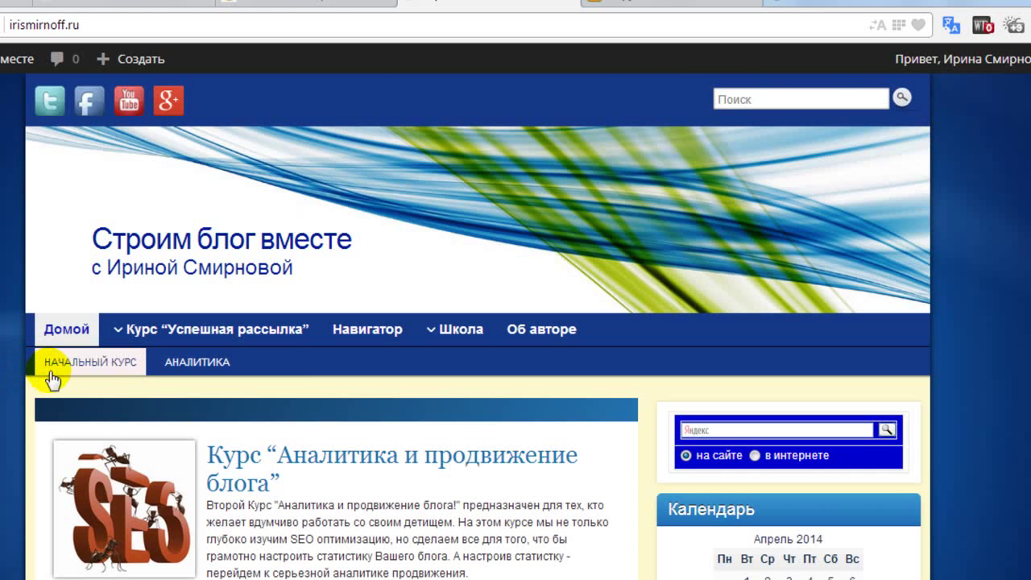
{"action": "left_click", "coordinate": [121, 370]}
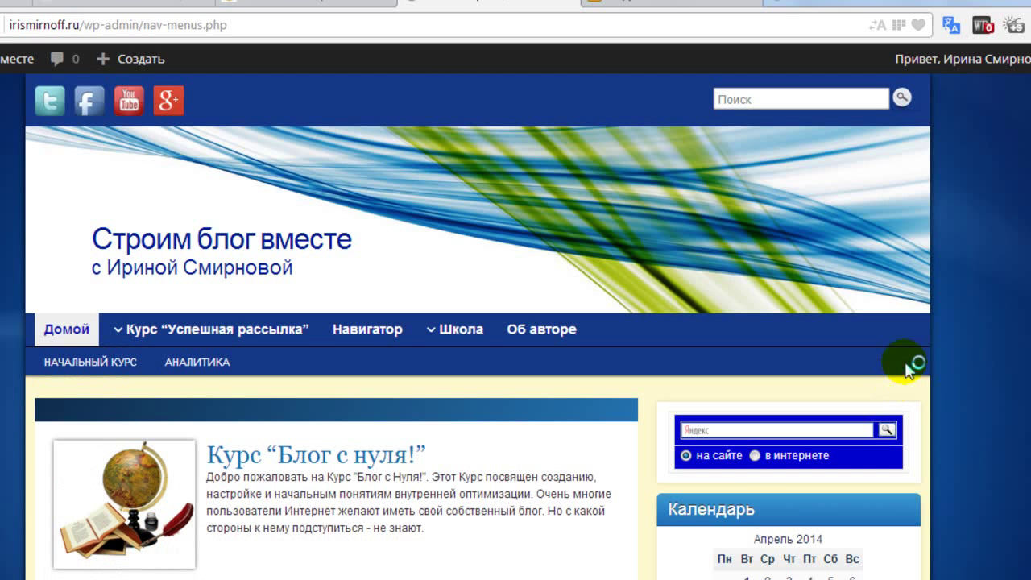
Assign the Рубрики menu to the Нижнее меню location as well and save the menu
{"action": "scroll", "coordinate": [911, 322], "scroll_direction": "down", "scroll_amount": 3}
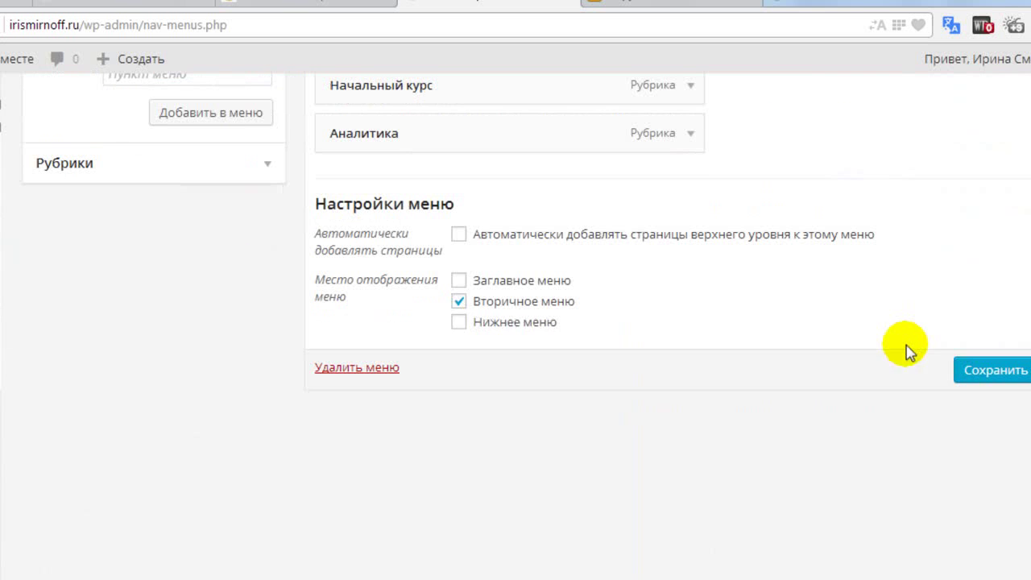
{"action": "left_click", "coordinate": [459, 322]}
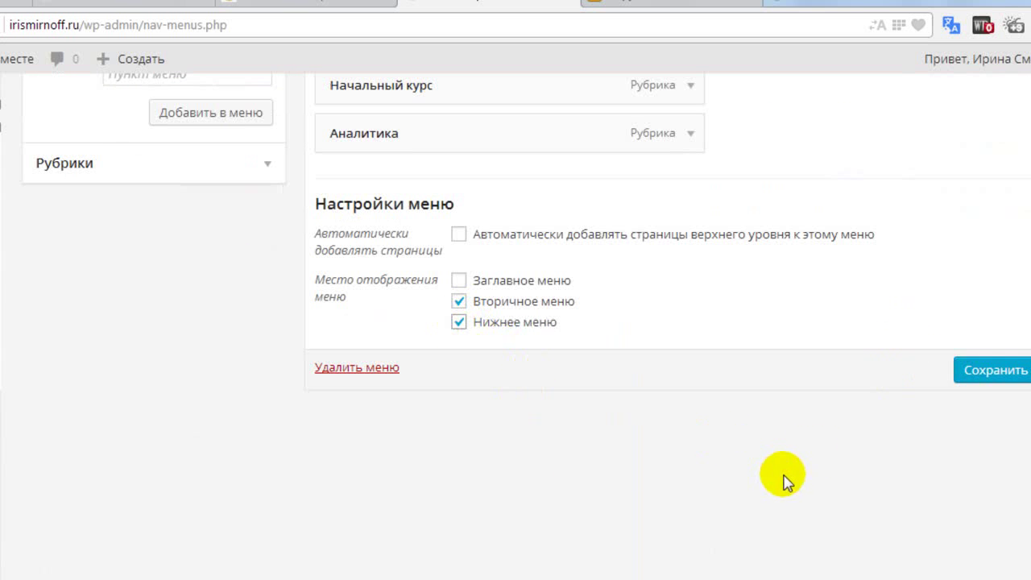
{"action": "left_click", "coordinate": [1010, 384]}
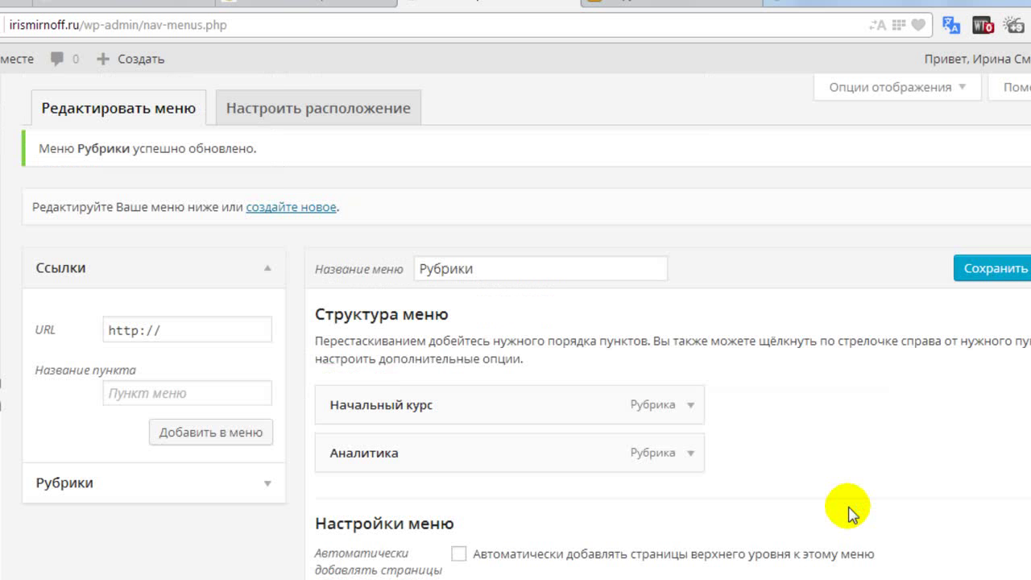
Check the header and footer menus on the irismirnoff.ru home page
{"action": "scroll", "coordinate": [851, 357], "scroll_direction": "down", "scroll_amount": 3}
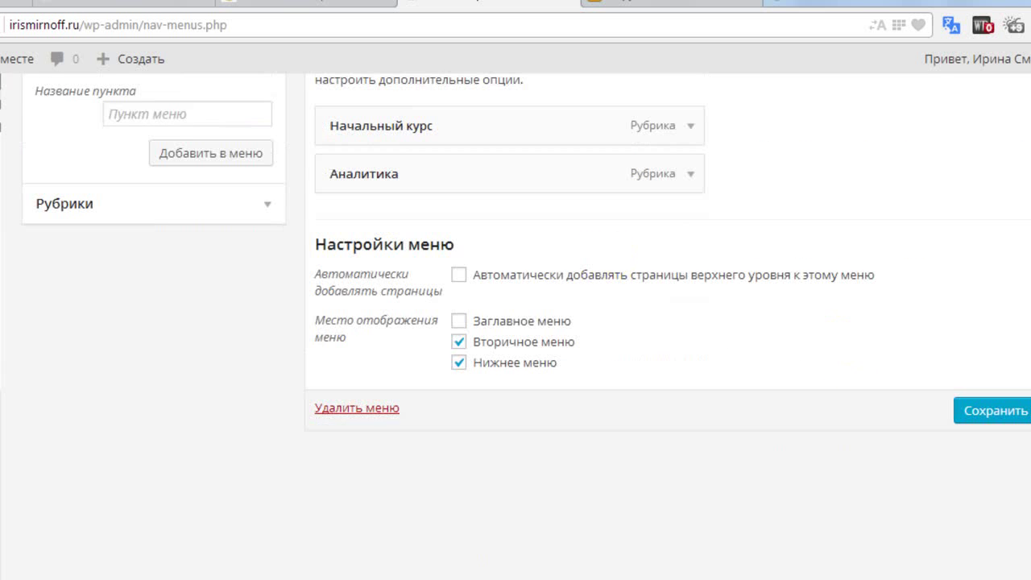
{"action": "left_click", "coordinate": [16, 90]}
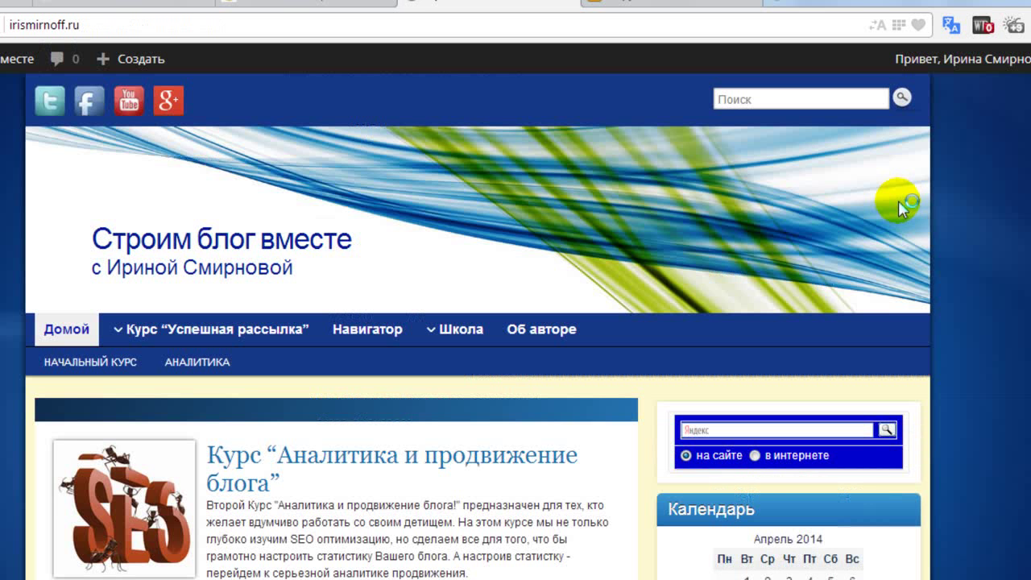
{"action": "scroll", "coordinate": [880, 229], "scroll_direction": "down", "scroll_amount": 15}
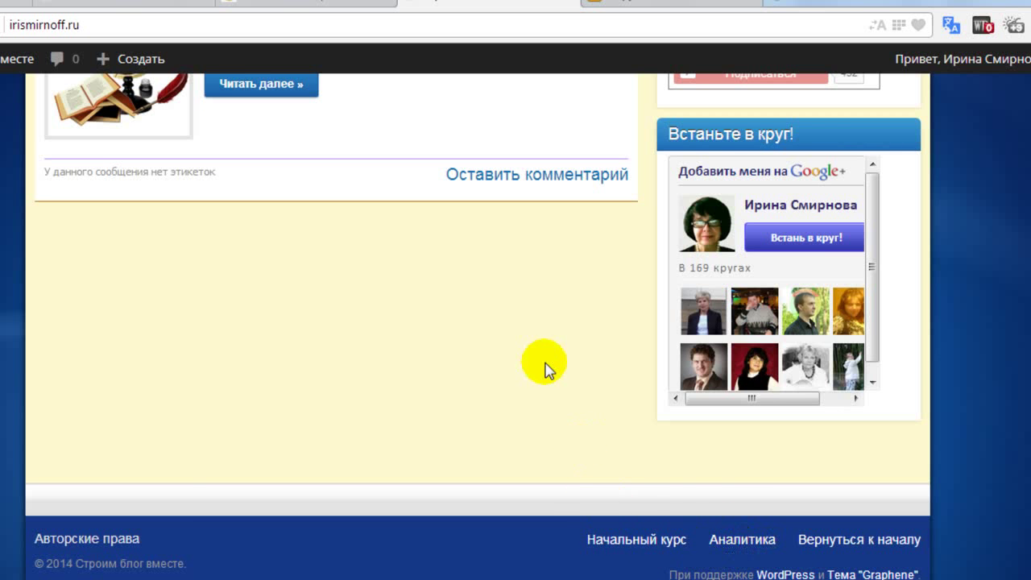
{"action": "scroll", "coordinate": [545, 367], "scroll_direction": "up", "scroll_amount": 15}
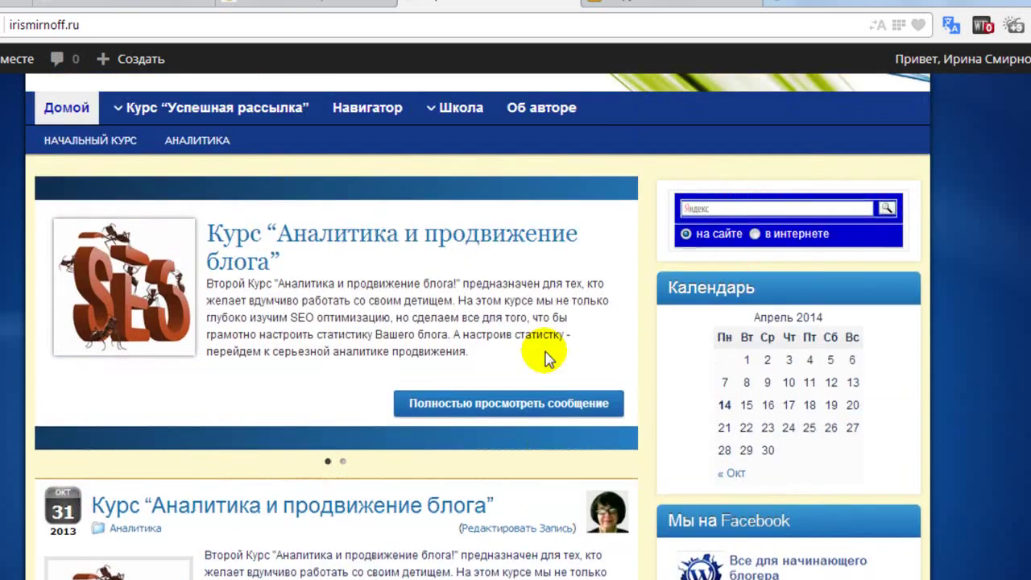
{"action": "scroll", "coordinate": [546, 358], "scroll_direction": "up", "scroll_amount": 3}
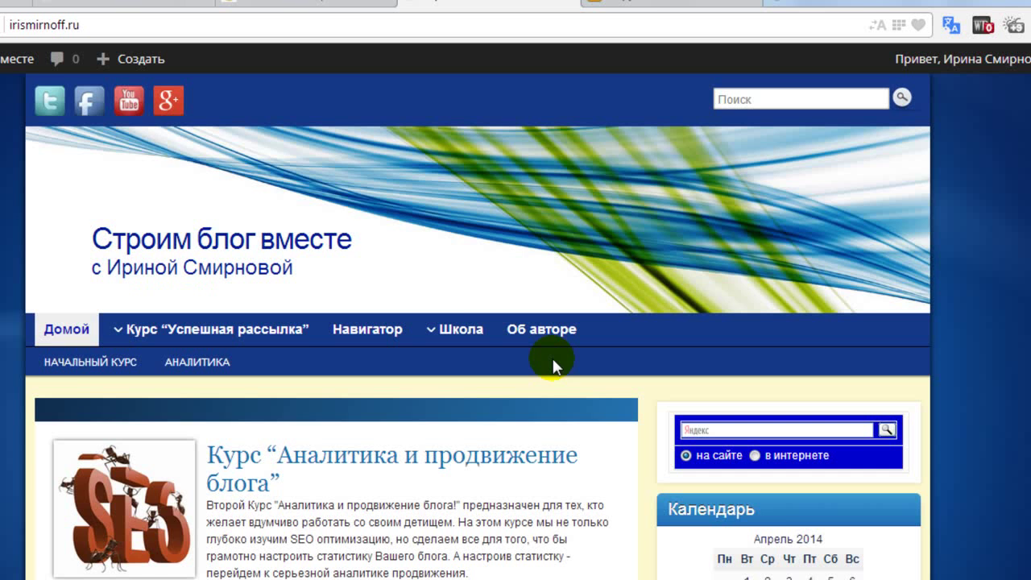
Return to the WPPage menu's structure and settings on irismirnoff.com
{"action": "left_click", "coordinate": [108, 7]}
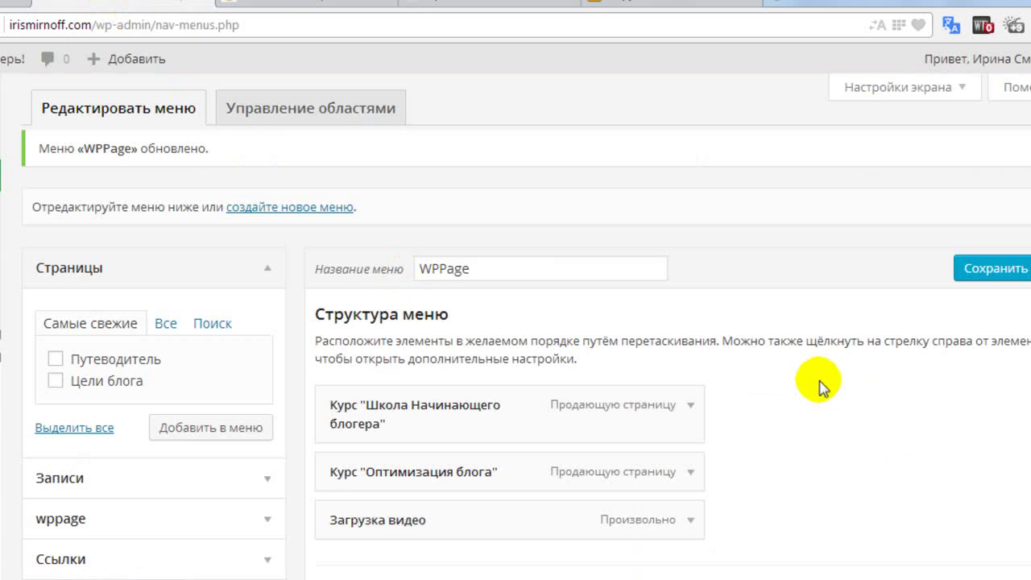
{"action": "scroll", "coordinate": [833, 387], "scroll_direction": "down", "scroll_amount": 1}
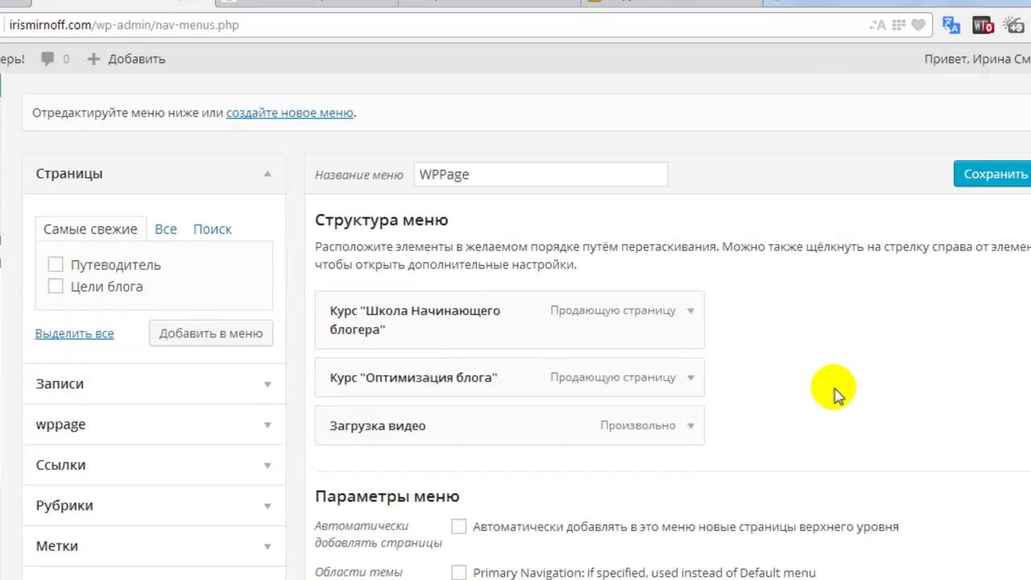